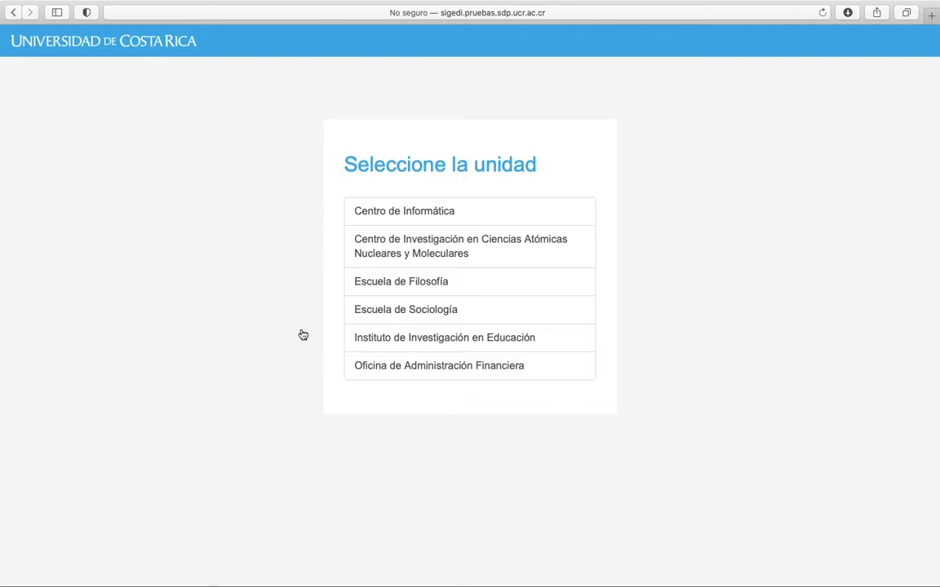
Step: Enter the system under the Escuela de Filosofía unit and start creating a new document
left_click(438, 283)
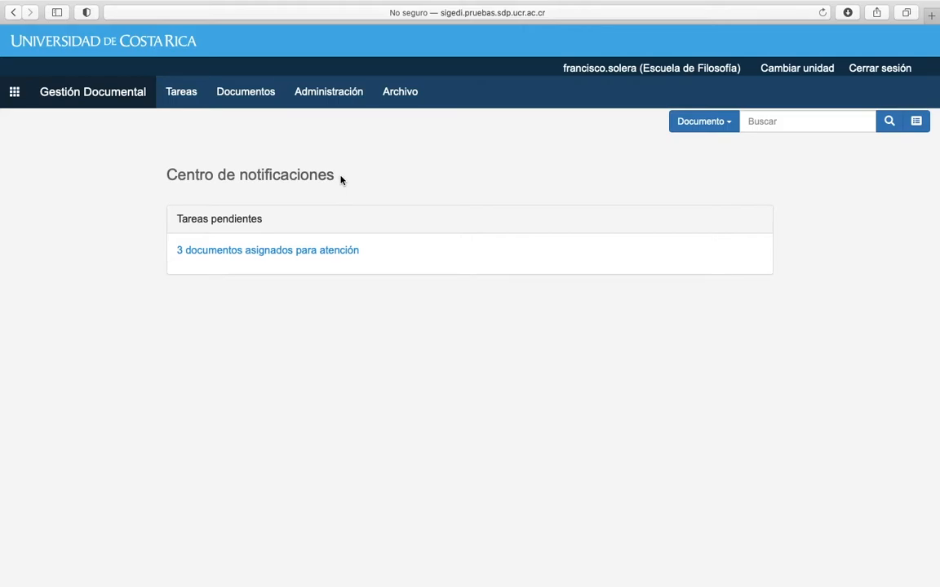
left_click(215, 95)
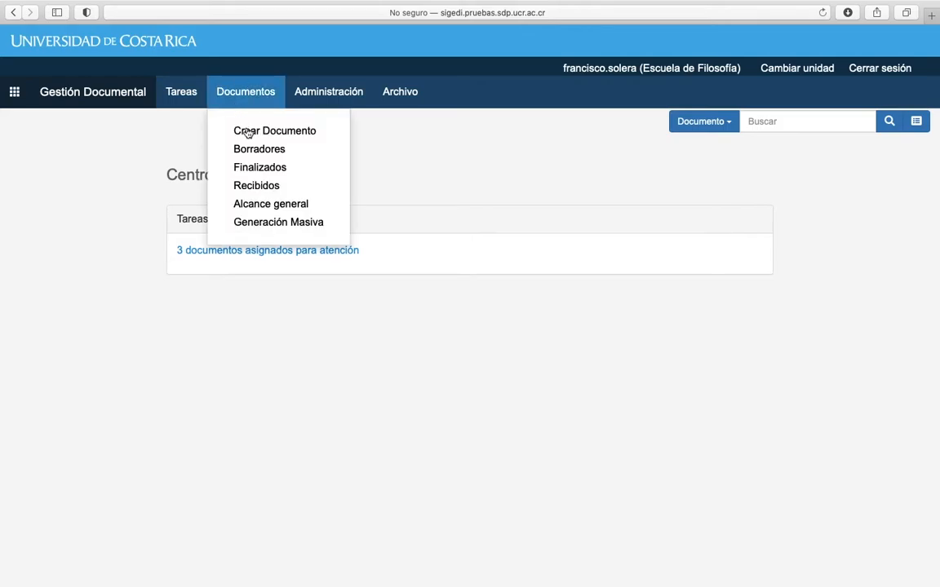
left_click(248, 132)
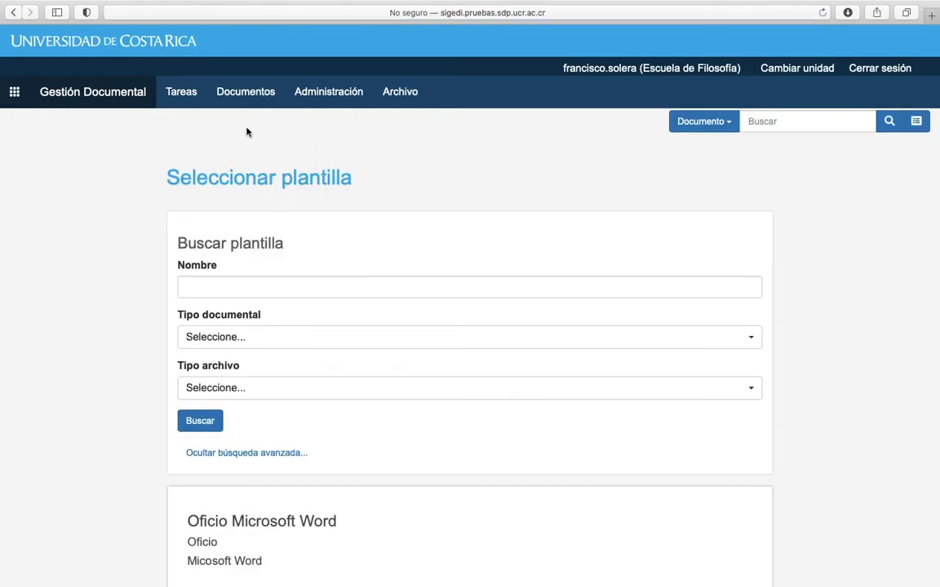
Step: Search for templates of document type Oficio and file type LibreOffice Writer, and select the Oficio general template
left_click(289, 336)
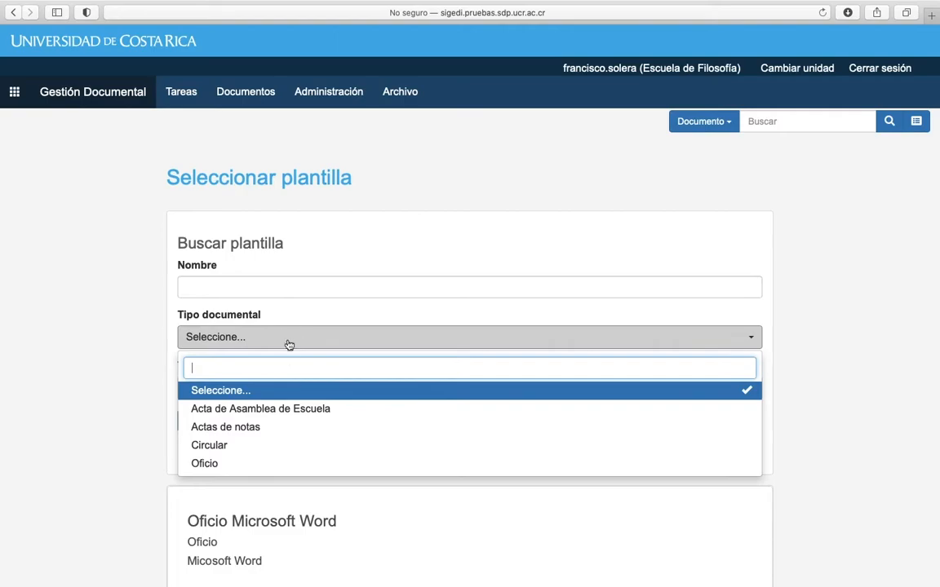
left_click(211, 463)
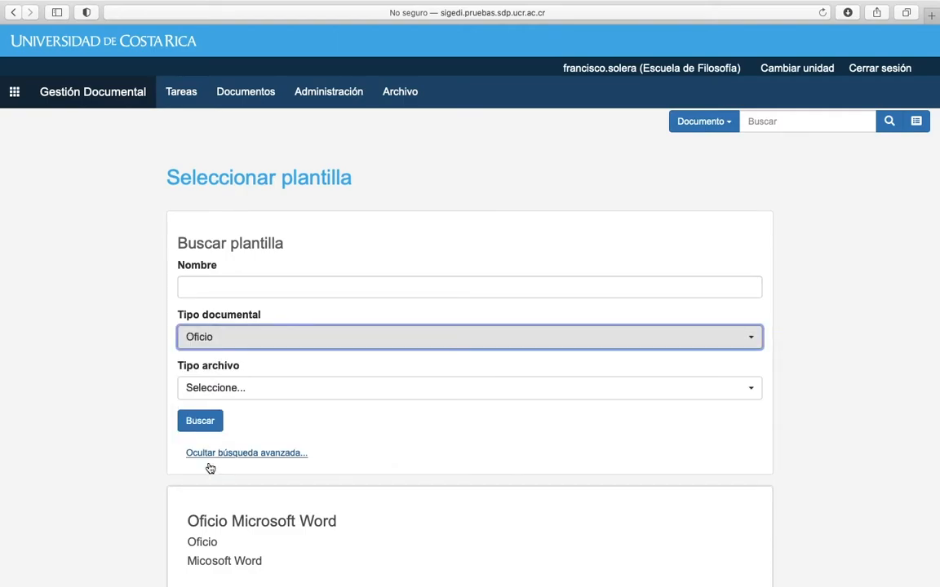
left_click(248, 389)
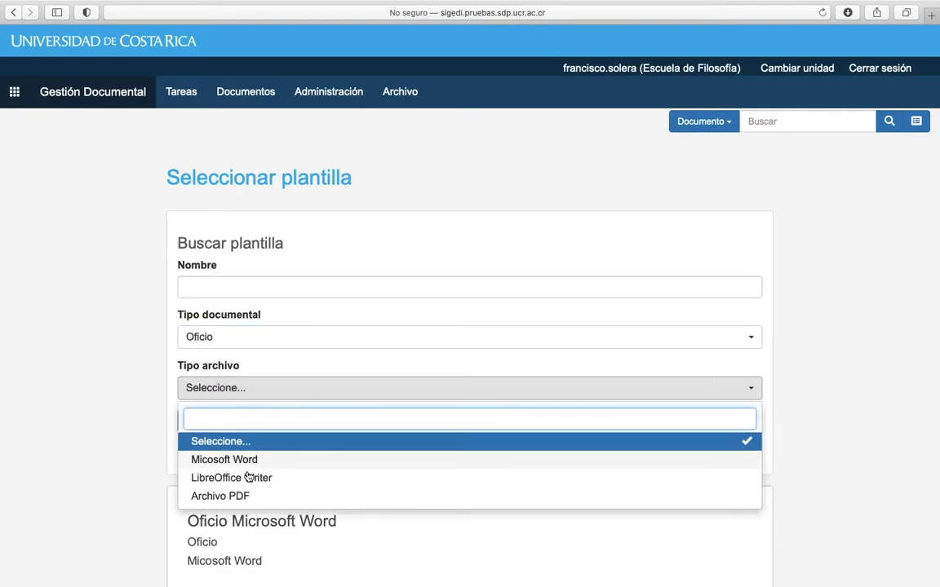
left_click(242, 485)
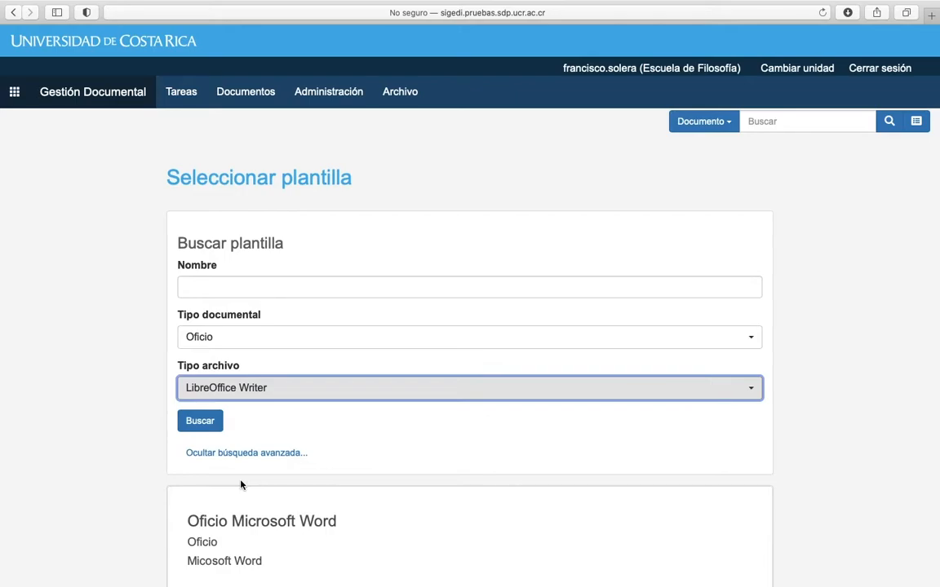
left_click(214, 422)
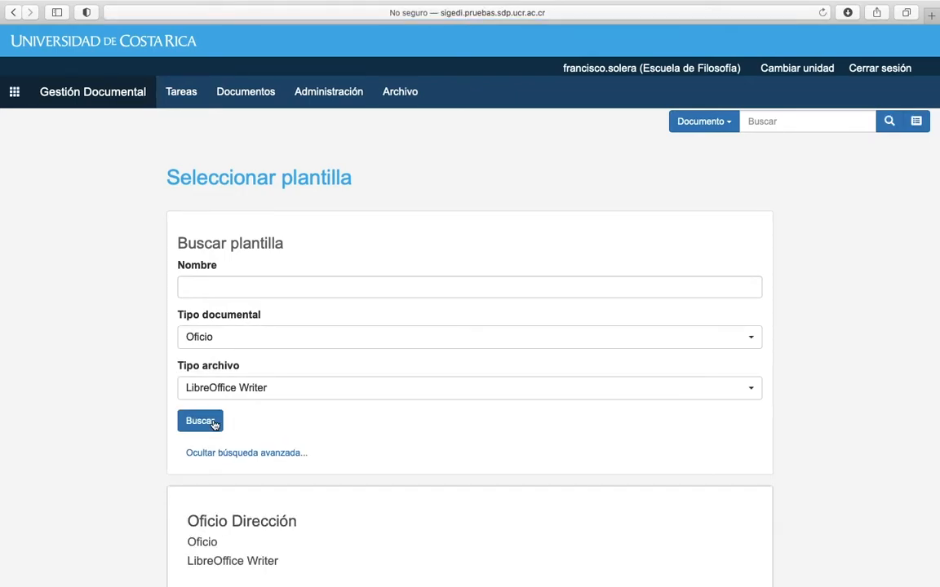
scroll(408, 425, "down", 5)
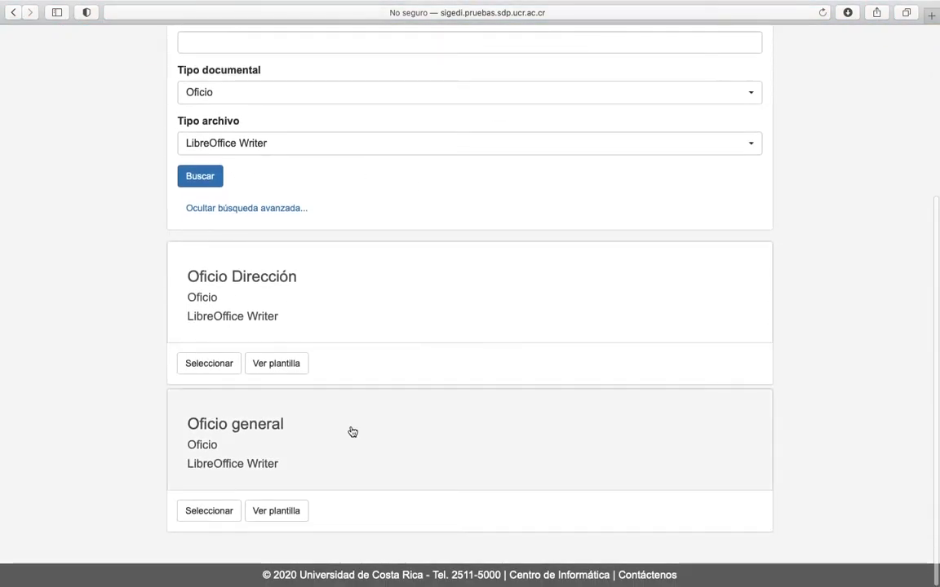
left_click(352, 432)
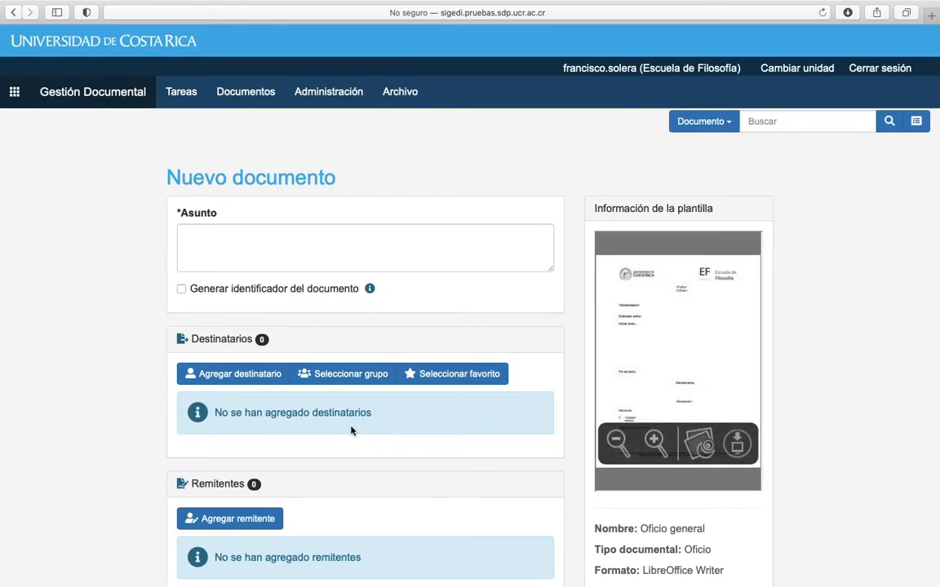
Step: Enter the document subject "Solicitud de colaboración al Centro de Informática" and check the help on generating the document identifier
left_click(360, 237)
type("Sol")
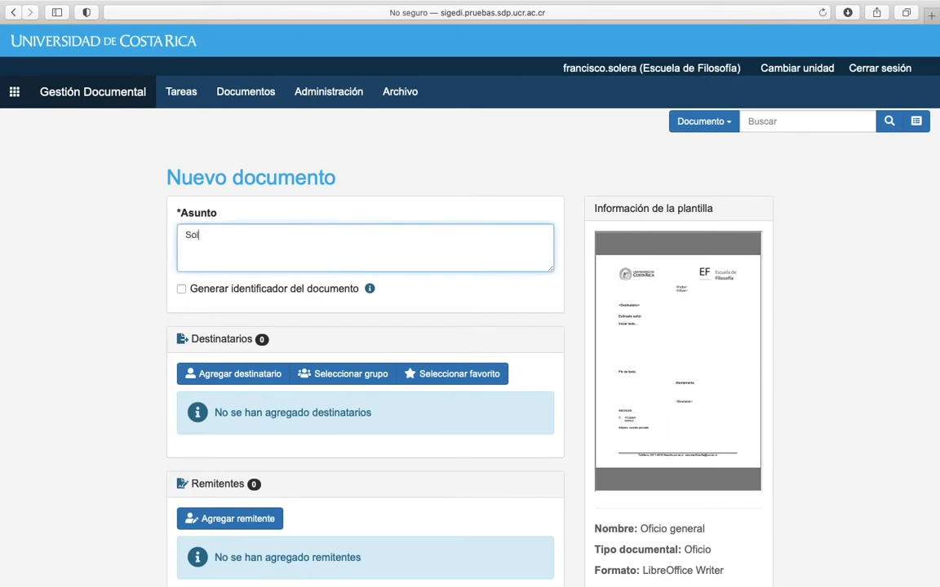
type("icitud de colaboración al C")
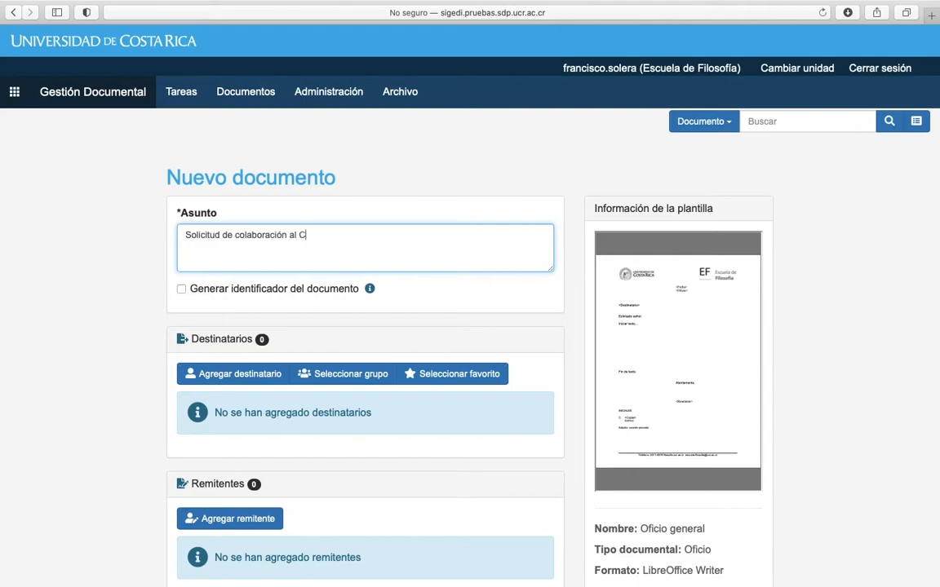
type("entro de Informática")
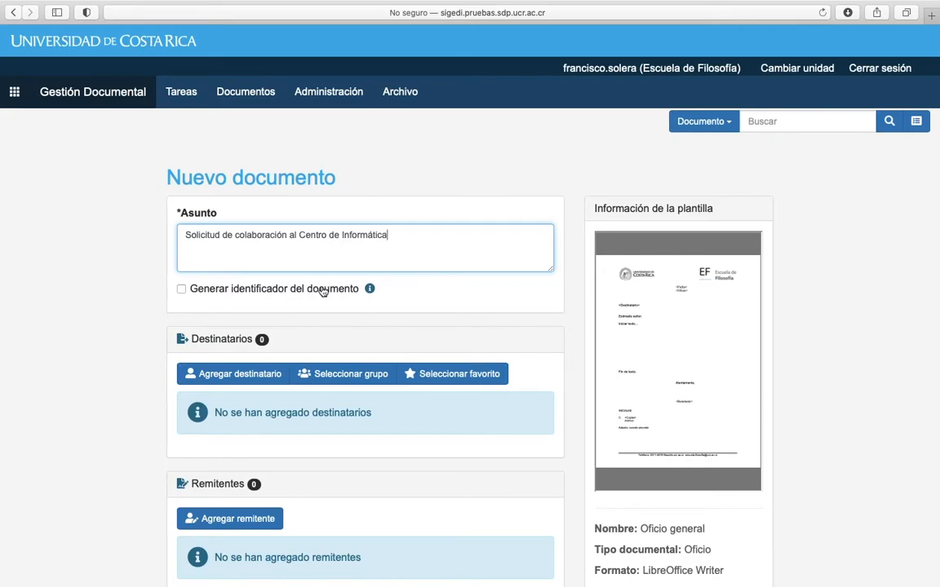
mouse_move(369, 290)
Step: Add the Centros relacionados unit group as recipients and clear the whole recipient list again
scroll(320, 354, "down", 3)
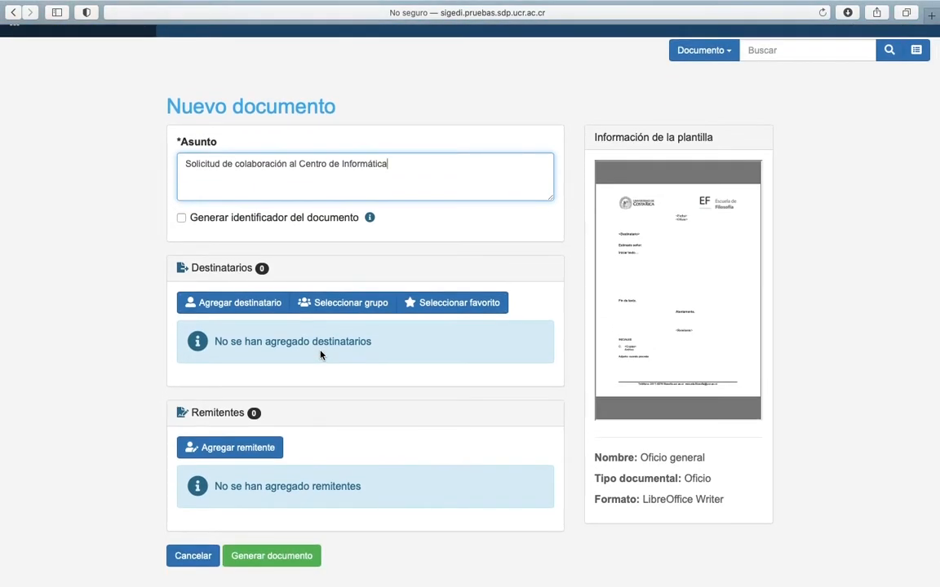
left_click(352, 307)
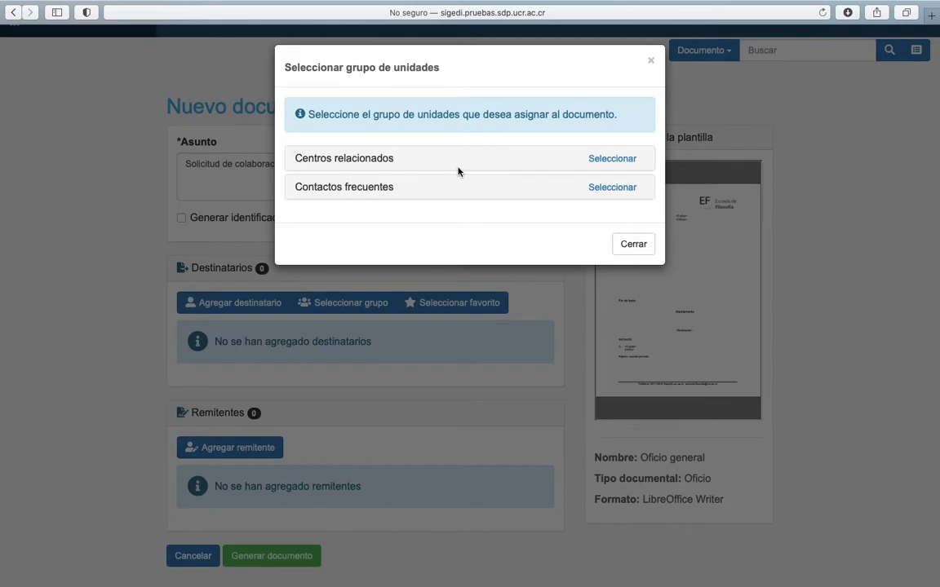
left_click(611, 158)
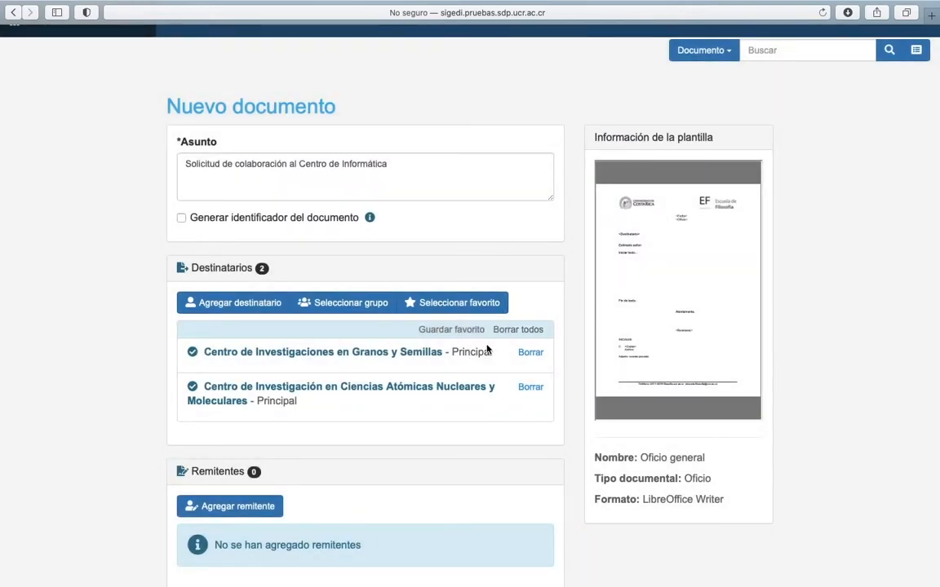
left_click(518, 330)
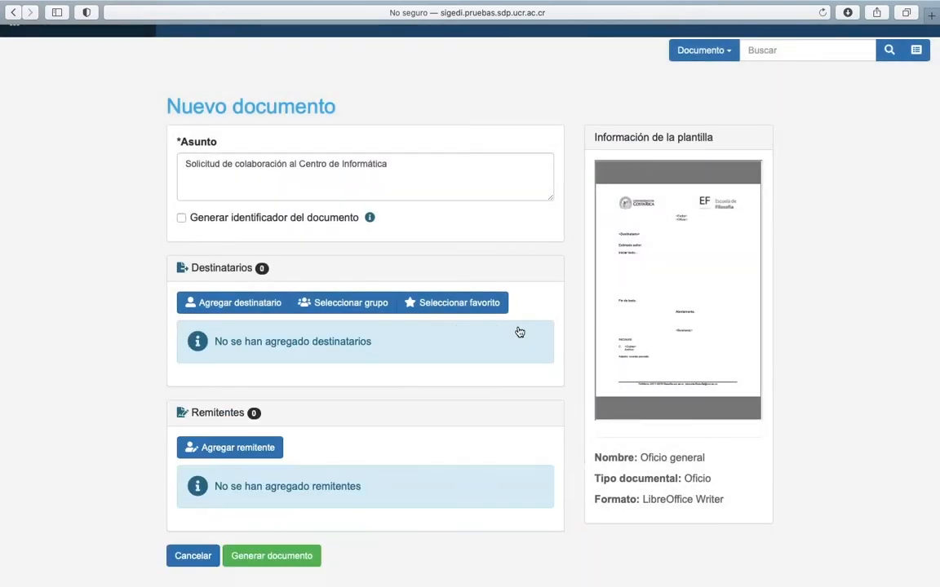
Step: Add the Directores favourite recipients to the document and remove them all again
left_click(466, 308)
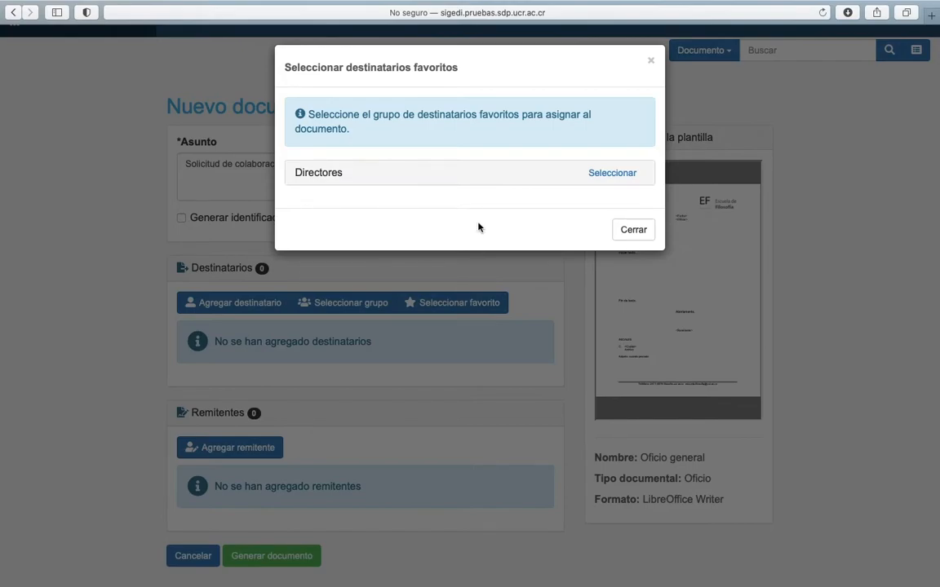
left_click(598, 175)
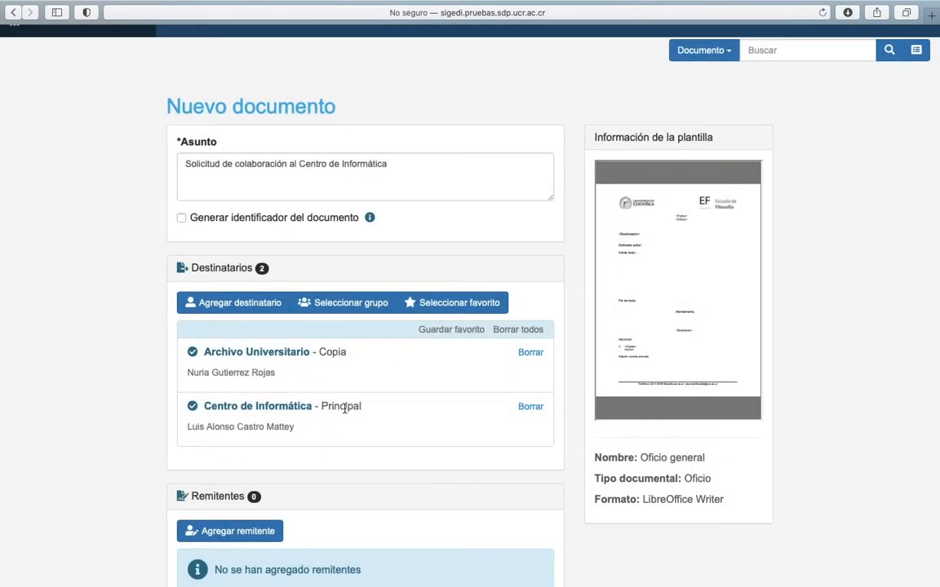
left_click(511, 331)
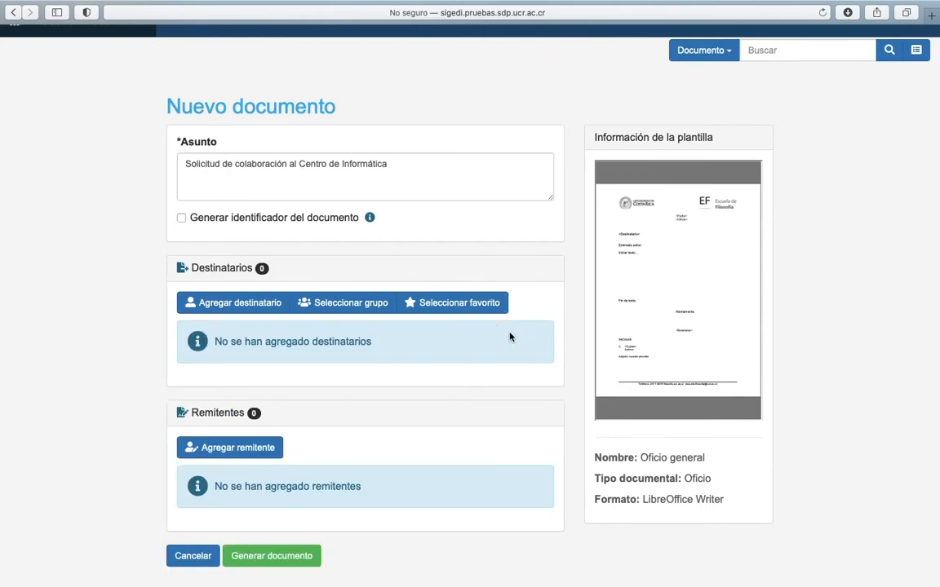
Step: Start adding an individual recipient, try the external and copy options, and set it to Instancia interna and Destinatario principal
left_click(243, 305)
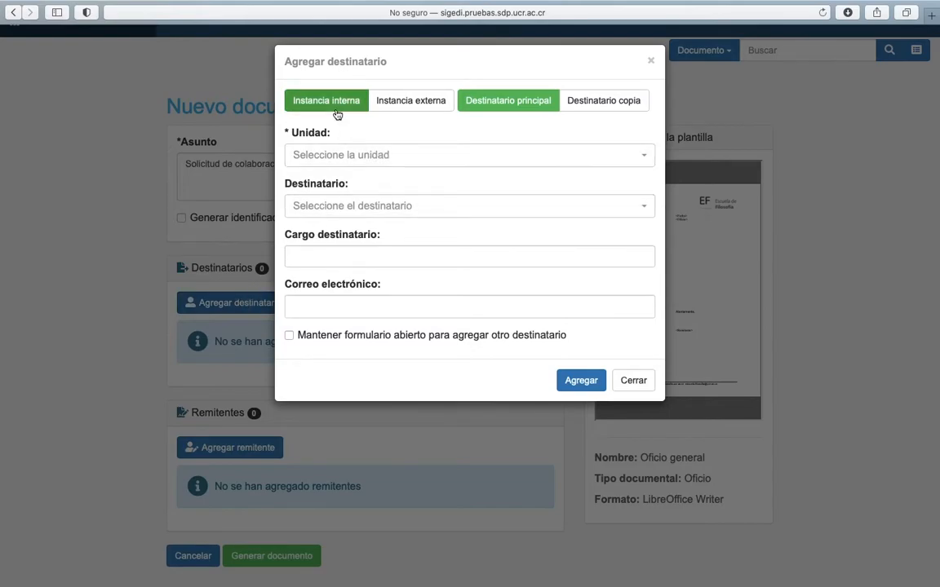
left_click(409, 103)
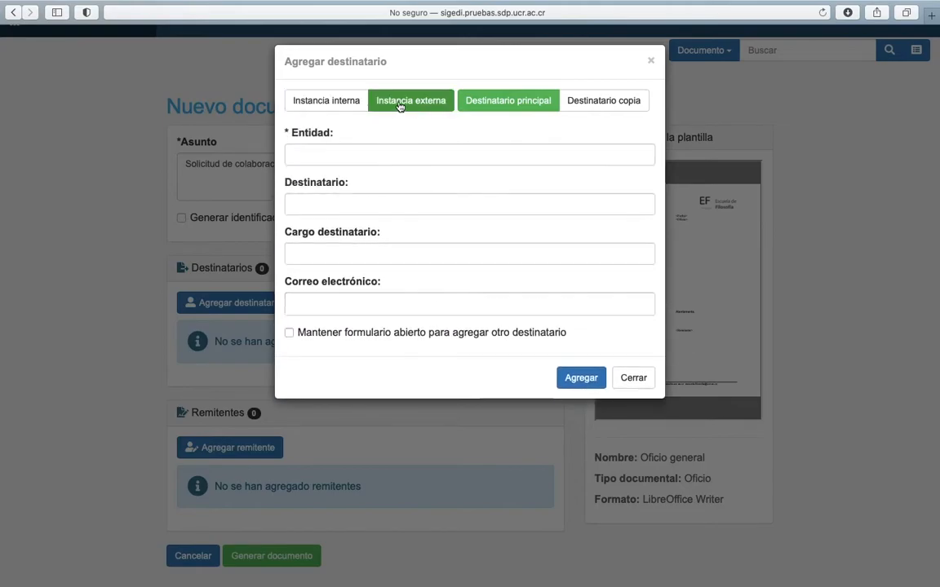
left_click(348, 106)
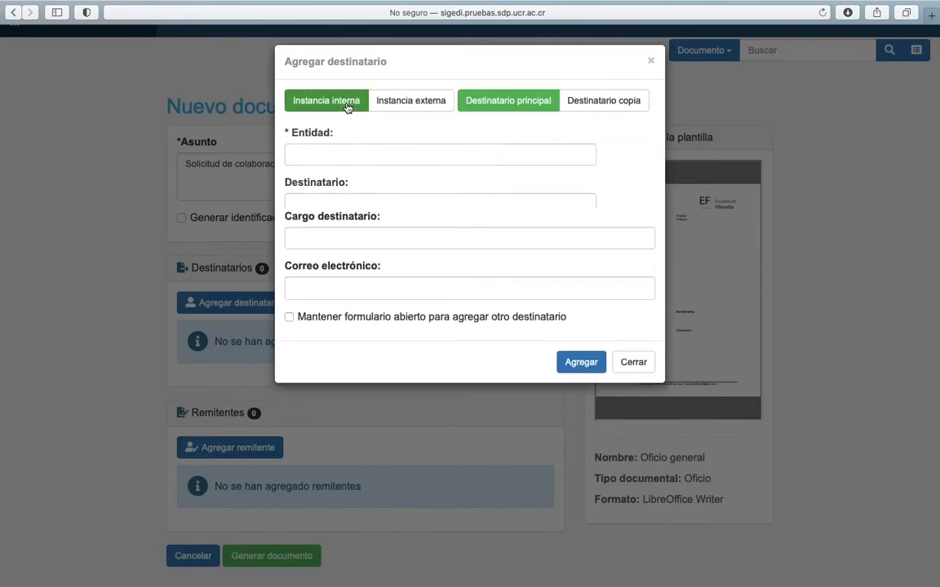
left_click(601, 100)
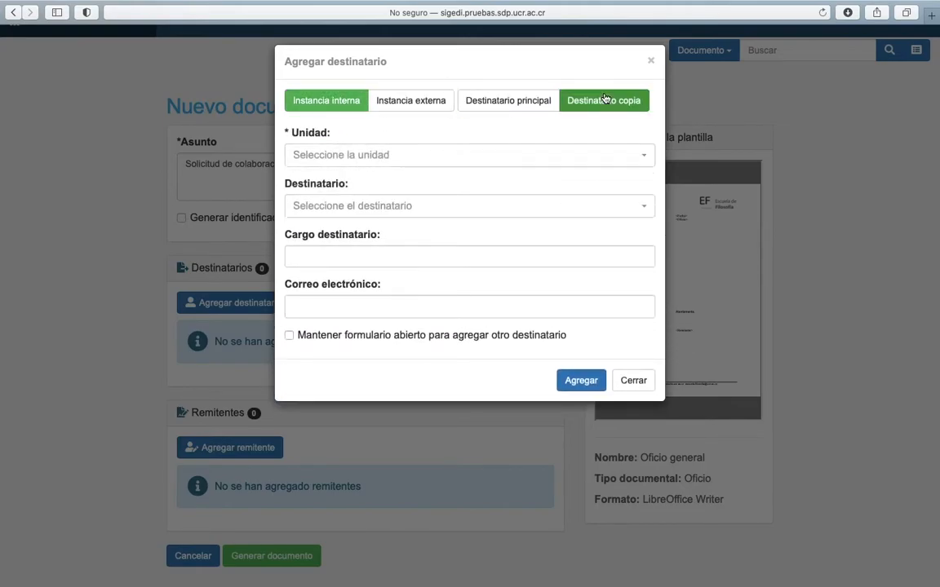
left_click(529, 107)
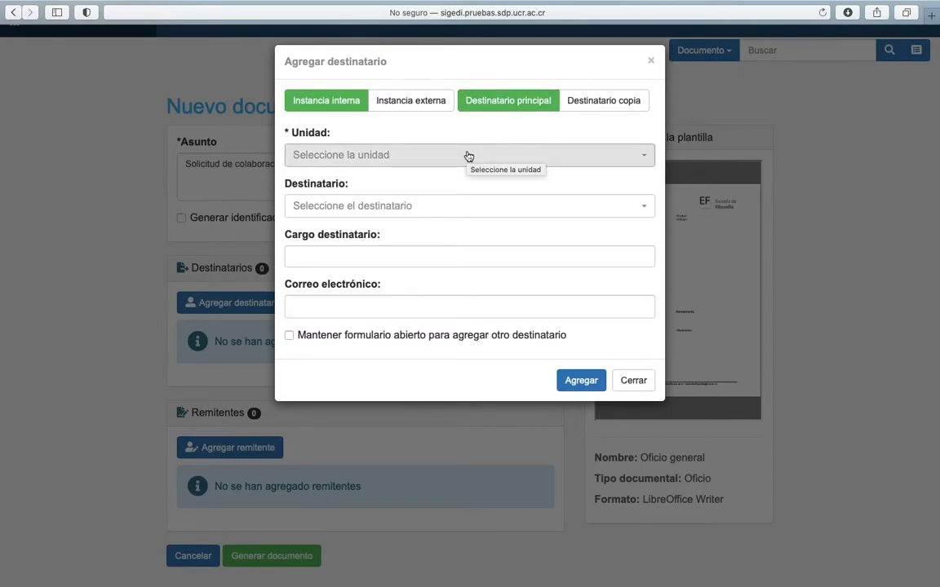
Step: Try Centro de Informática and Centro de Evaluación Académica as the recipient's unit, and reset the form by switching to external and back to internal
left_click(469, 156)
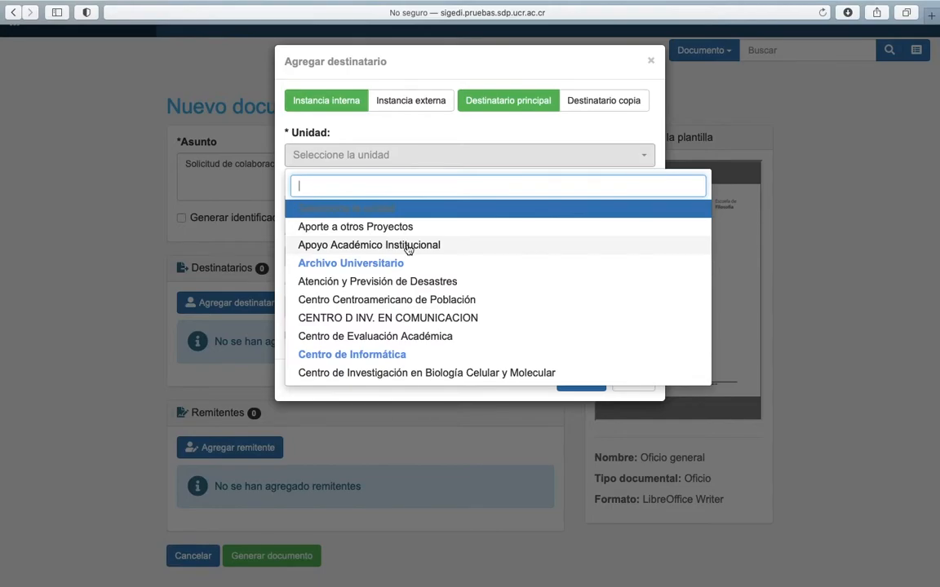
left_click(389, 356)
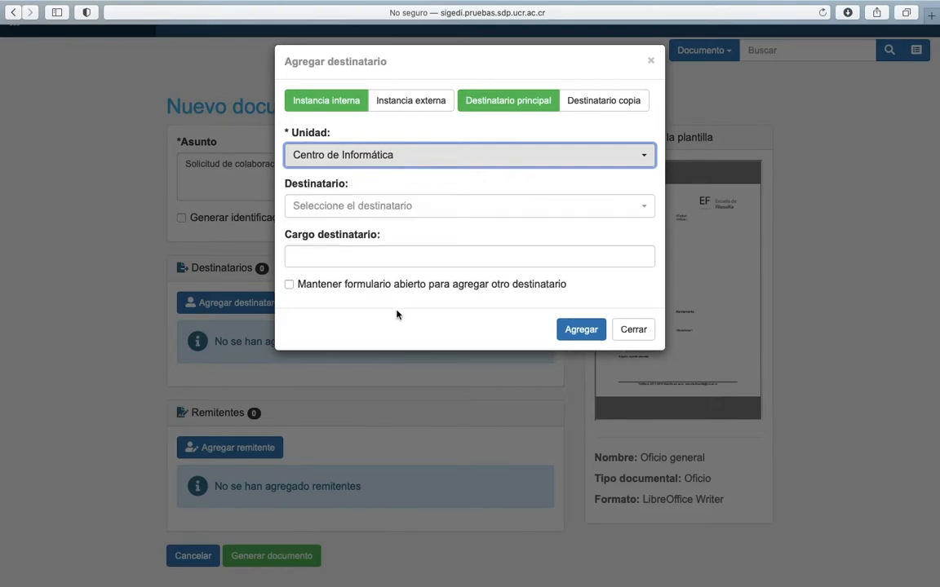
left_click(355, 156)
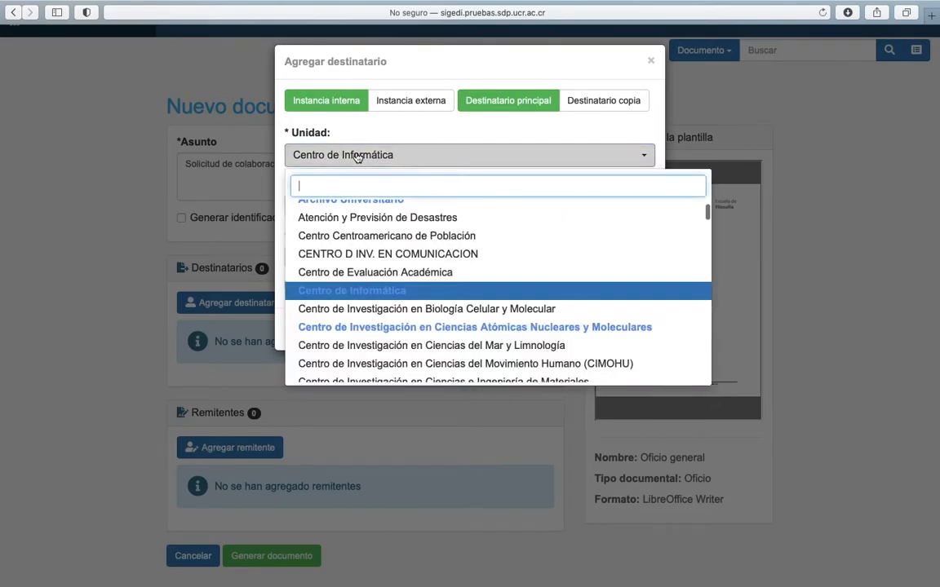
left_click(415, 272)
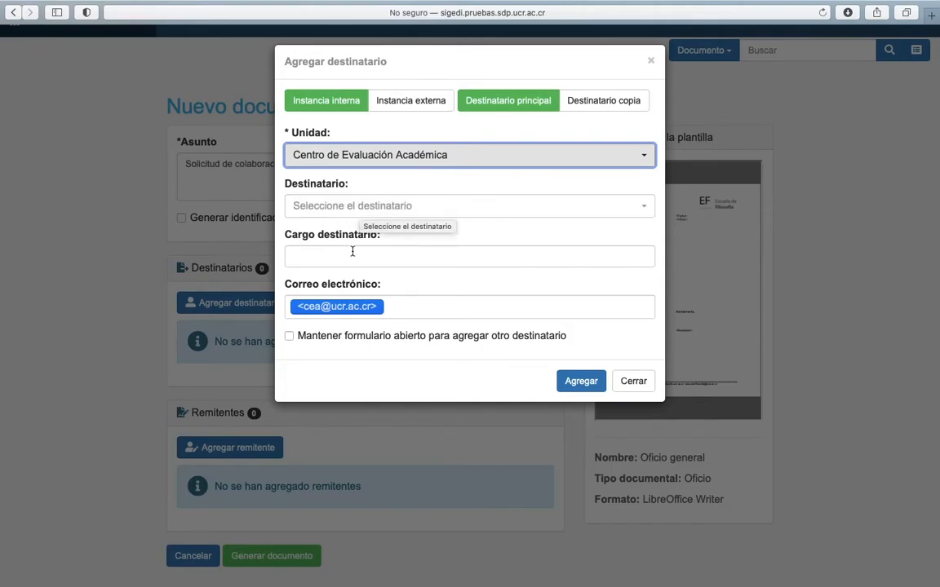
left_click(412, 308)
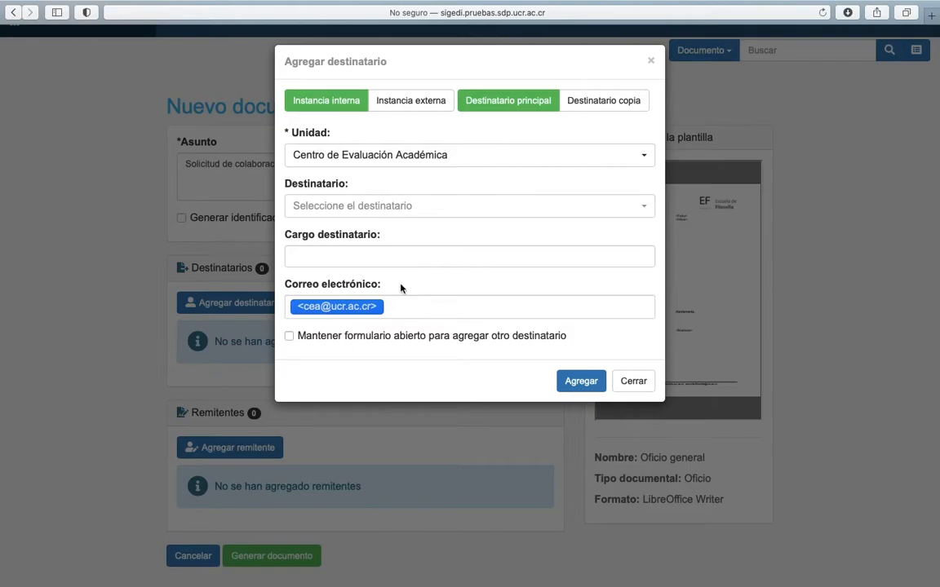
left_click(405, 105)
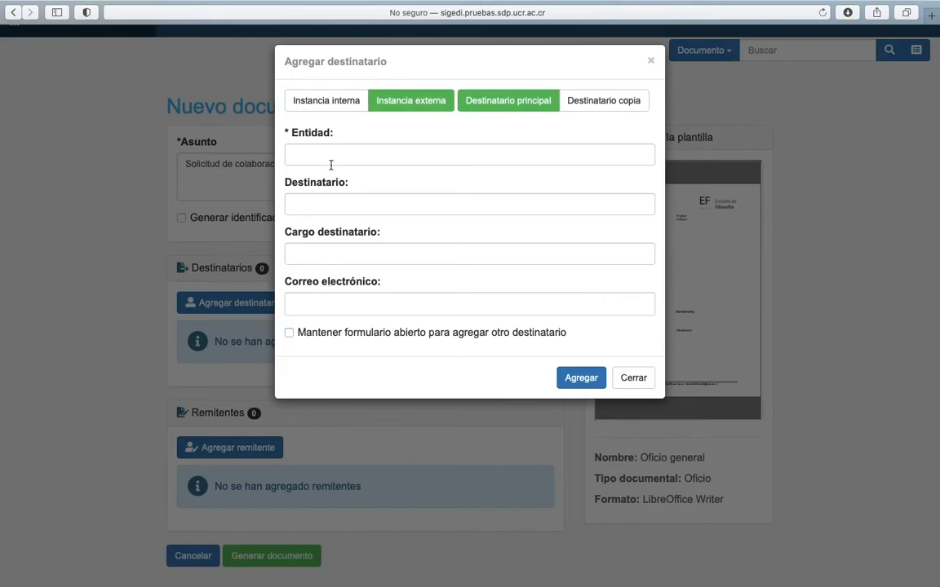
left_click(327, 100)
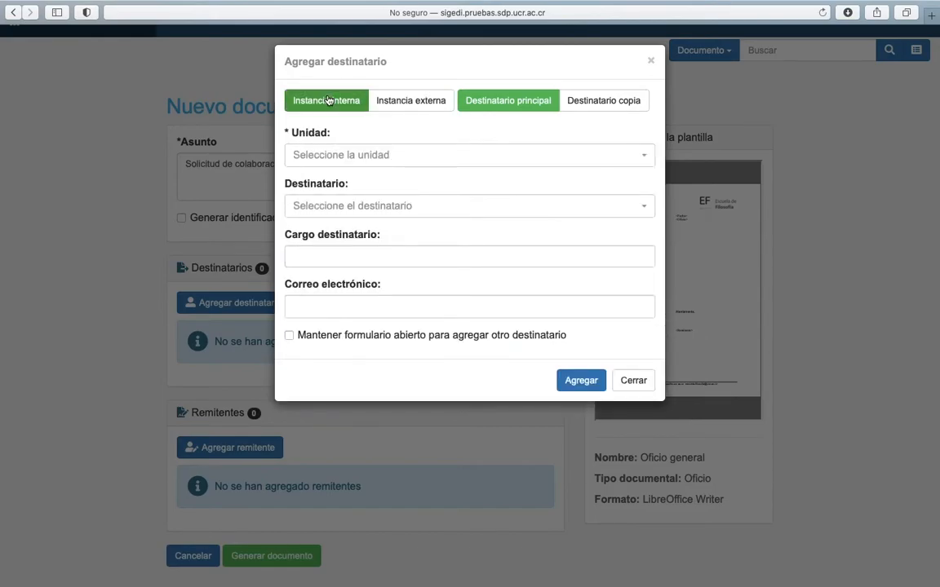
Step: Keep the form open for further recipients and add a Centro de Informática staff member as Destinatario principal
left_click(288, 335)
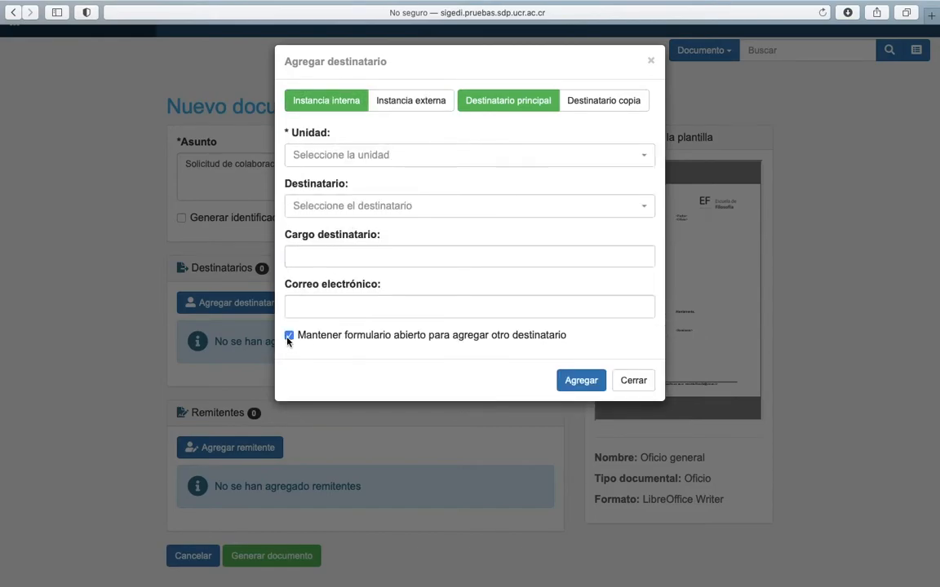
left_click(370, 165)
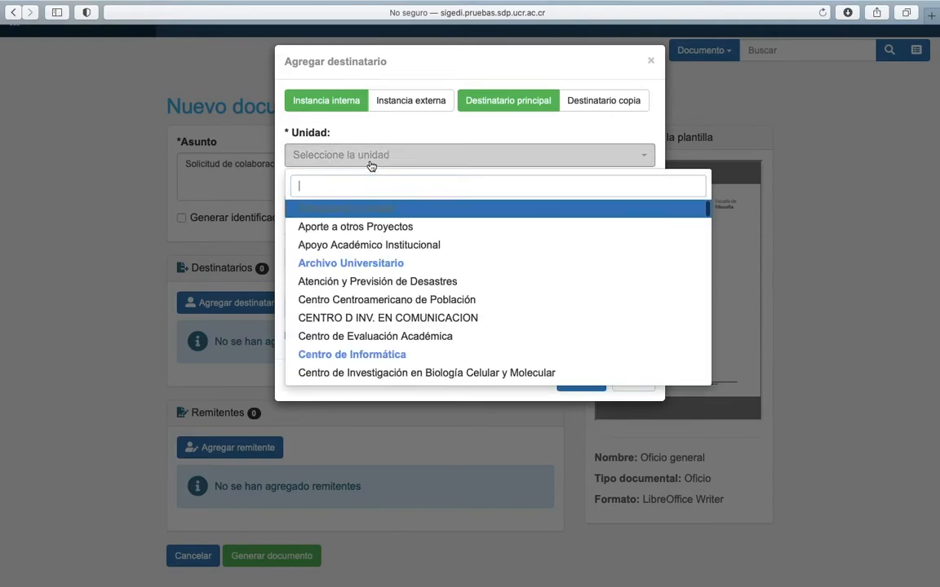
left_click(385, 353)
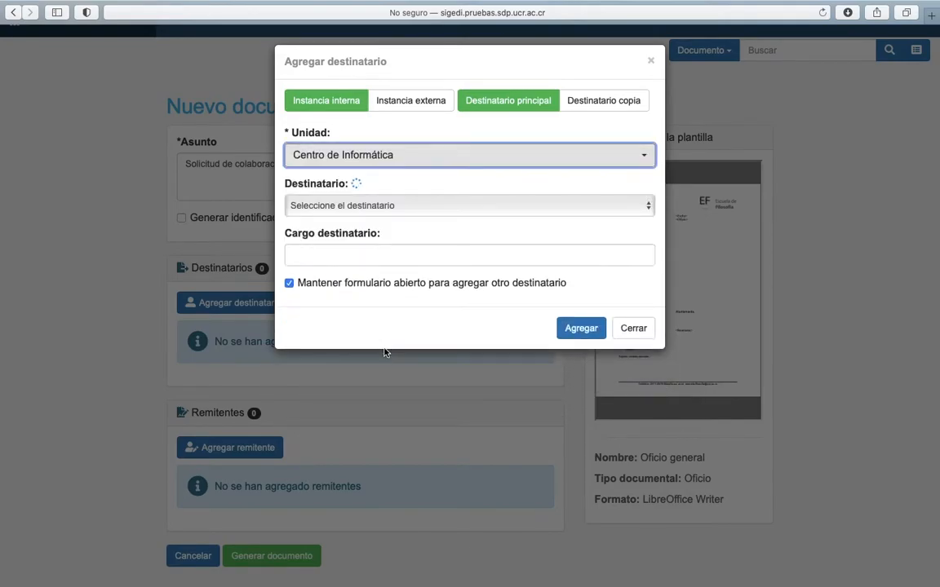
left_click(415, 210)
type("alon")
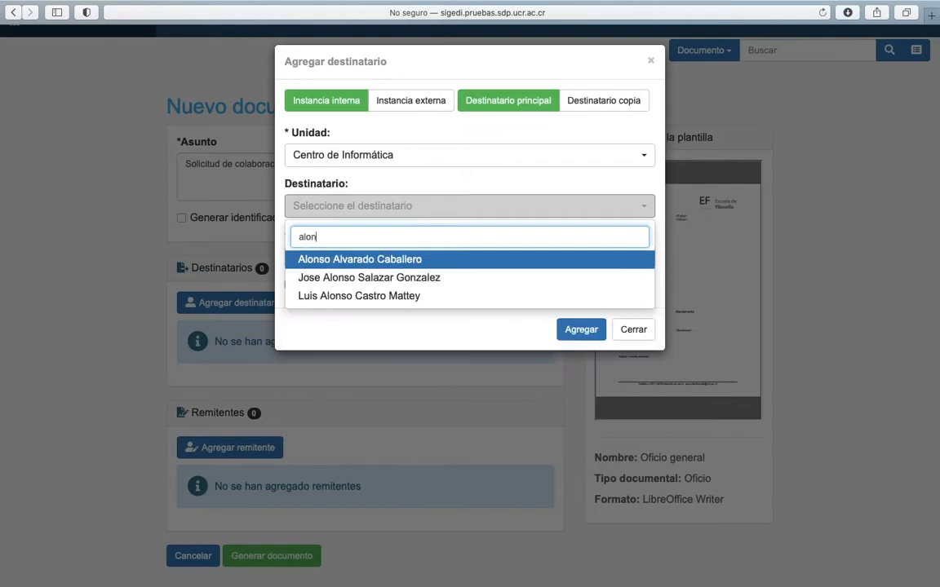
type("so")
left_click(359, 295)
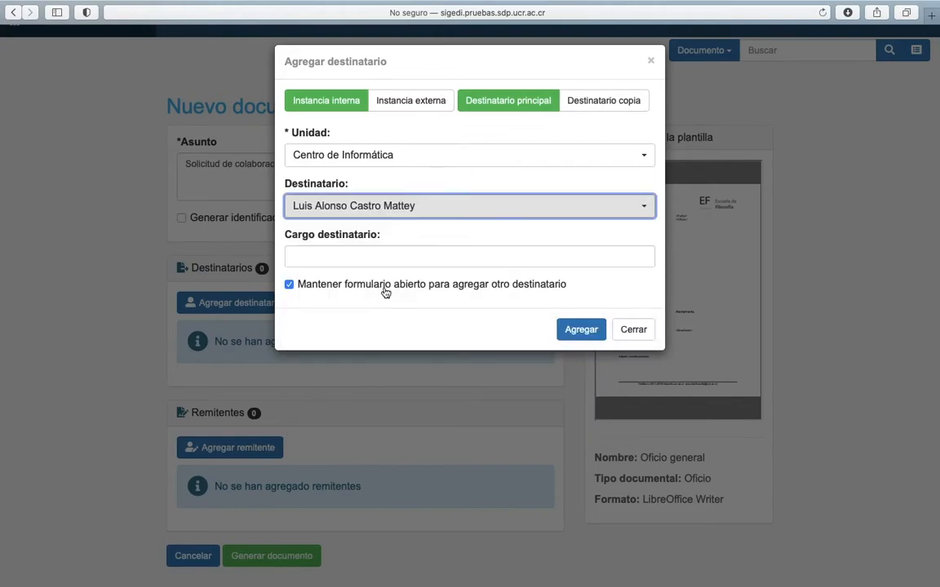
left_click(581, 329)
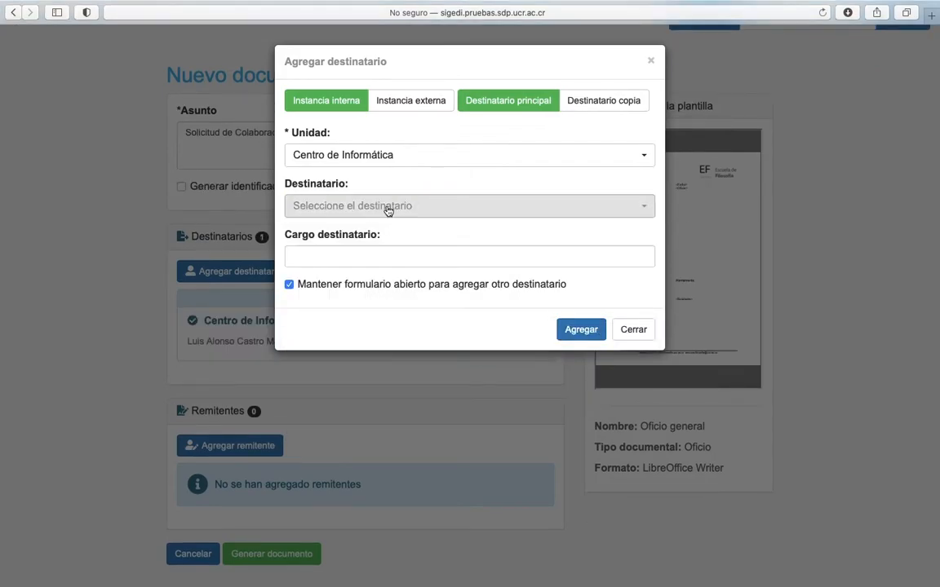
Step: Add a second Centro de Informática staff member as main recipient and close the recipient form
left_click(388, 211)
type("javier")
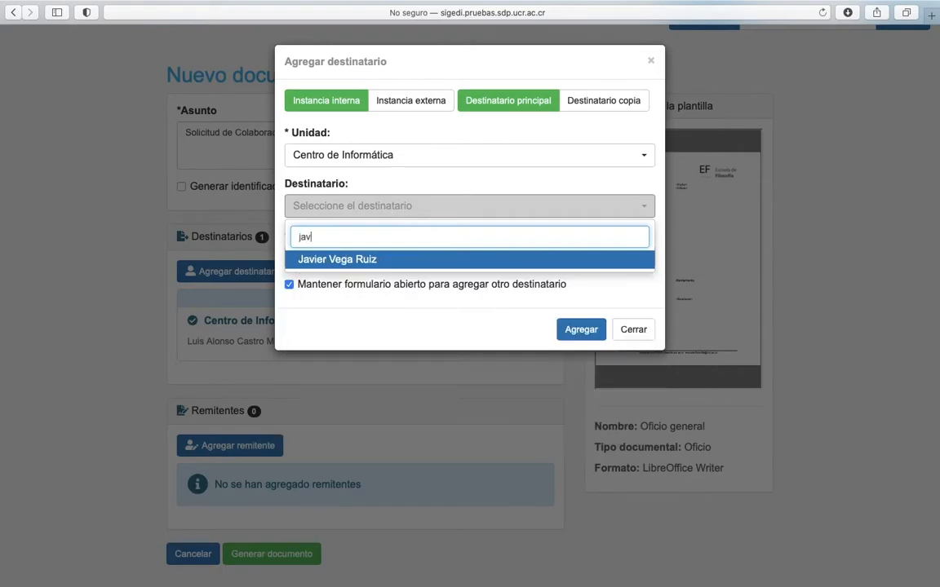
left_click(342, 259)
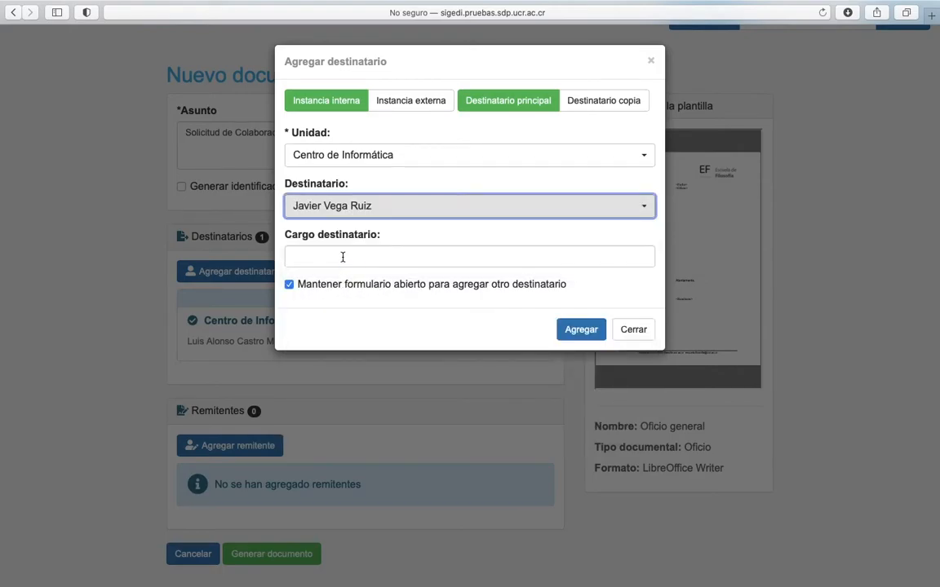
left_click(581, 330)
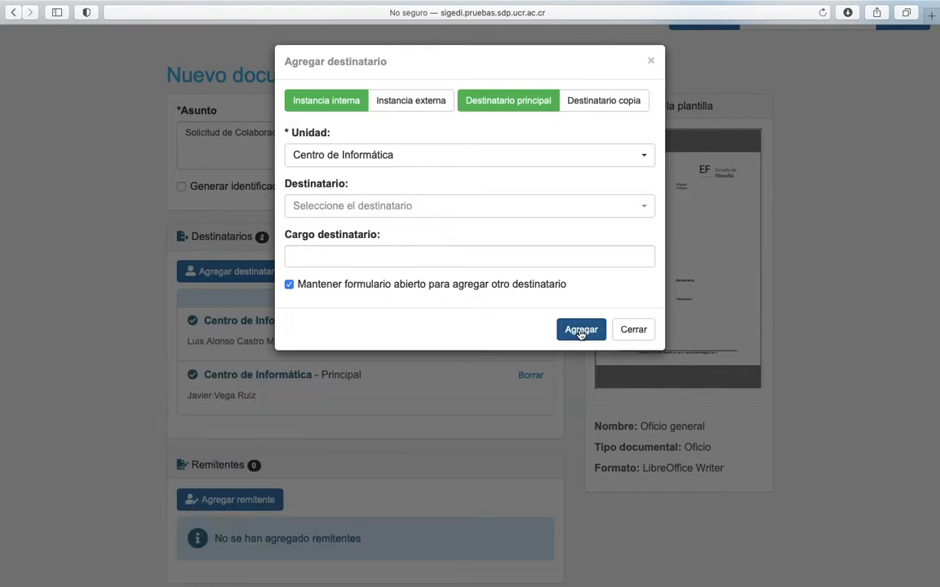
left_click(633, 331)
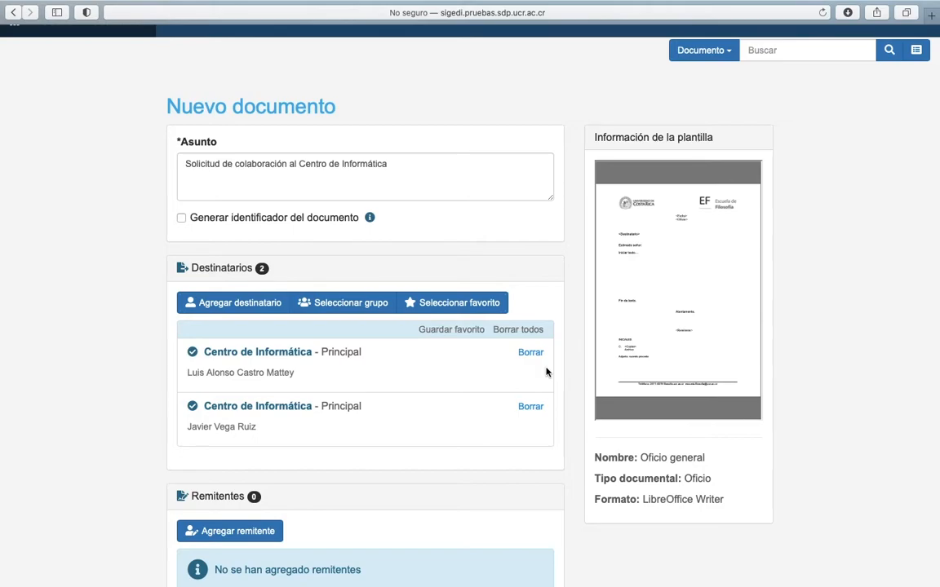
Step: Open the prompt for saving the recipient list as a favourite and cancel it
left_click(451, 330)
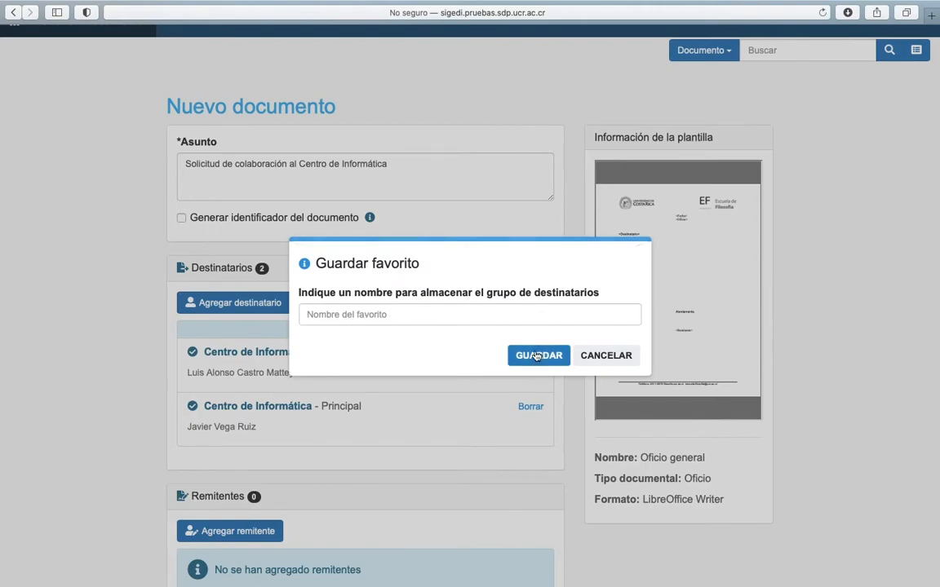
left_click(620, 355)
Step: Add a sender to the document using the Unidad actual option, after viewing the option for a sender from another unit
scroll(469, 437, "down", 3)
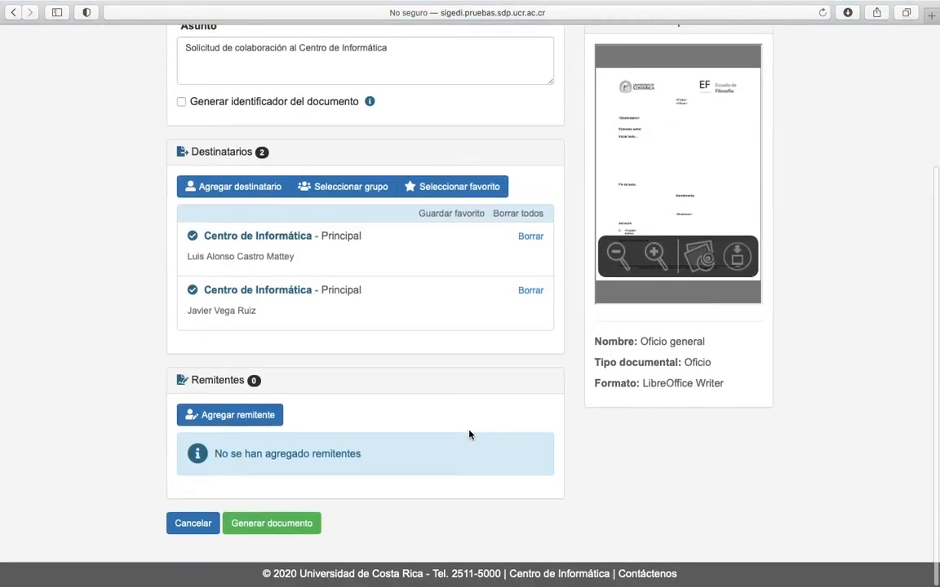
left_click(245, 419)
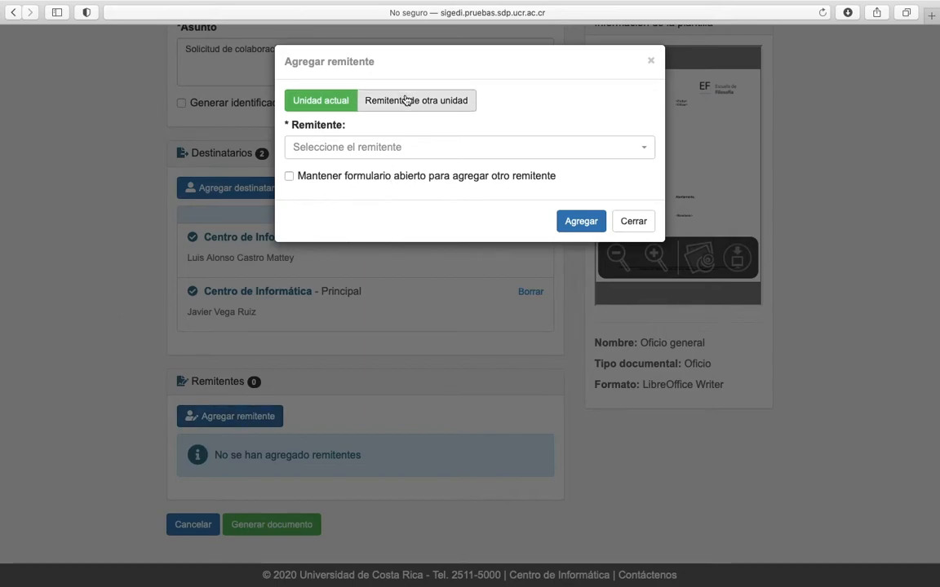
left_click(405, 100)
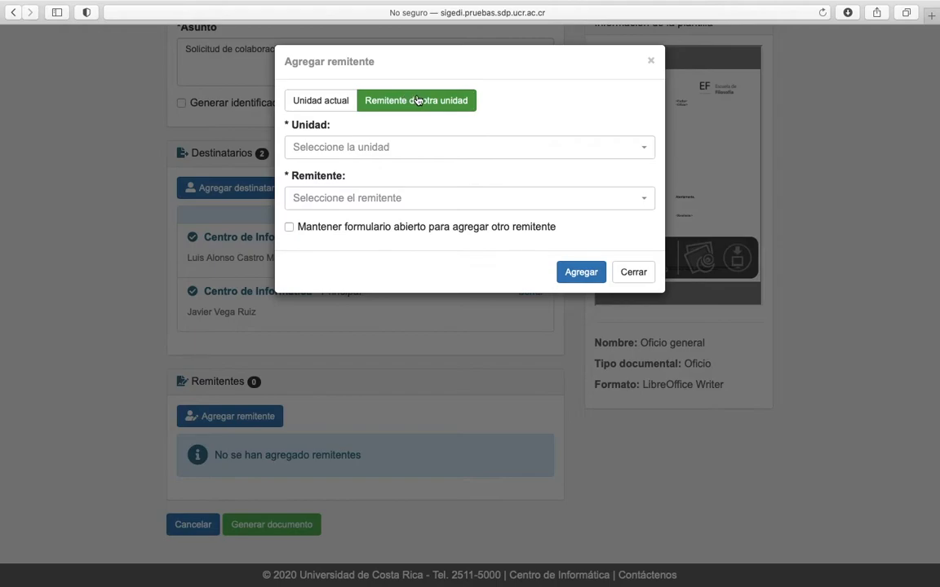
left_click(333, 99)
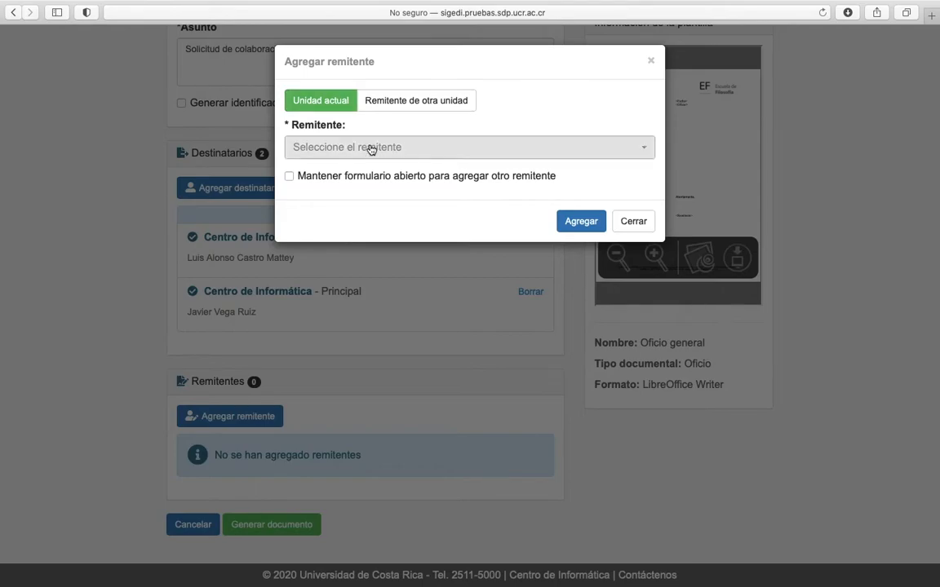
left_click(370, 150)
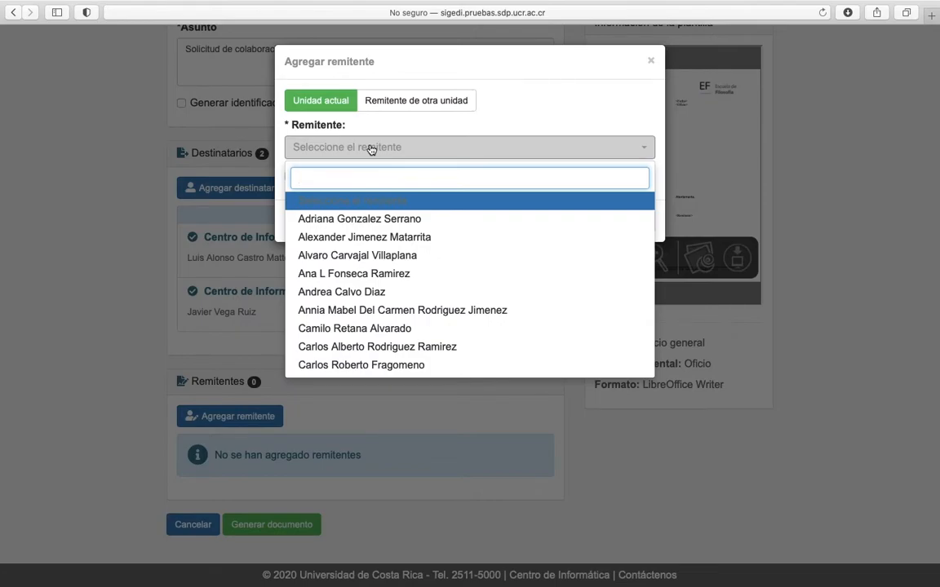
type("fran")
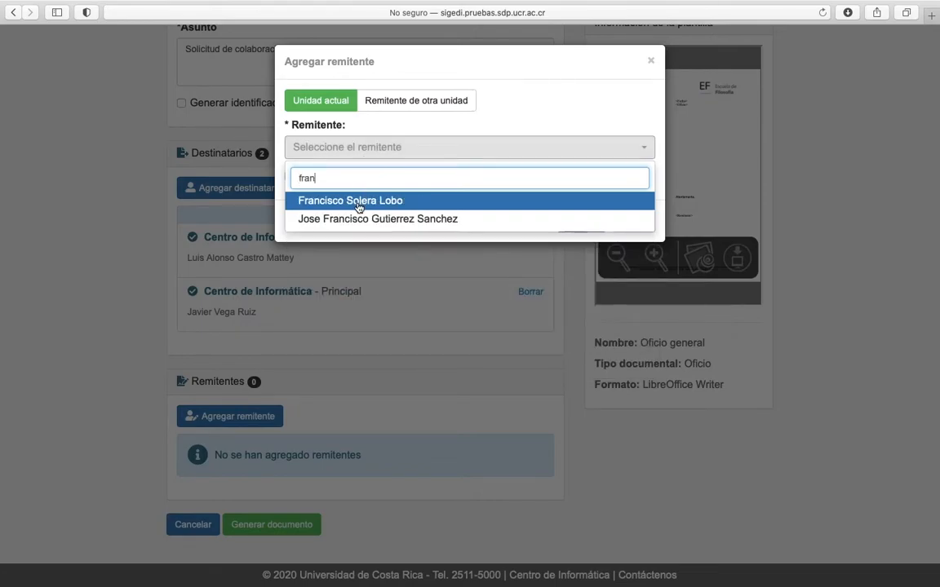
left_click(357, 203)
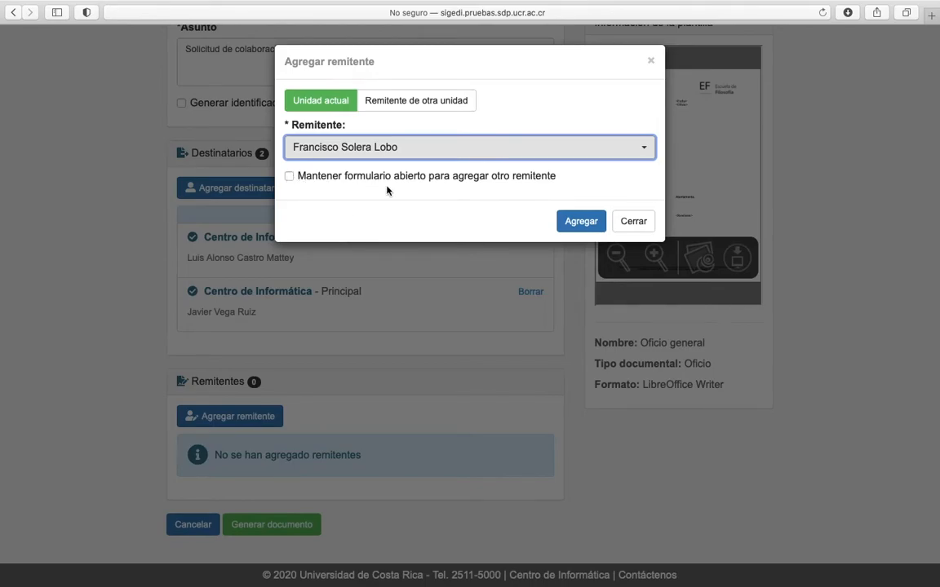
left_click(568, 222)
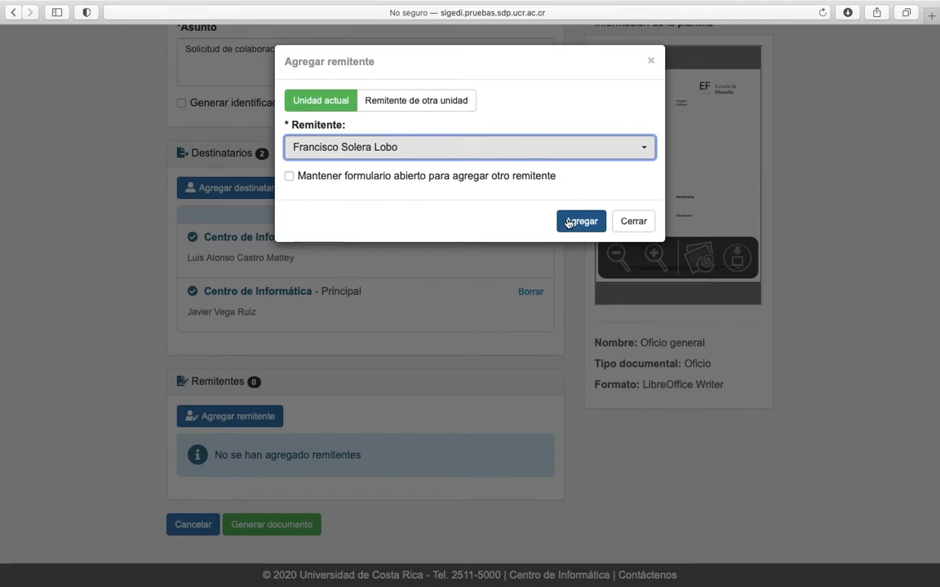
Step: Generate the document and open the downloaded TEMP_EF-850-2020.odt in LibreOffice Writer
scroll(457, 342, "down", 1)
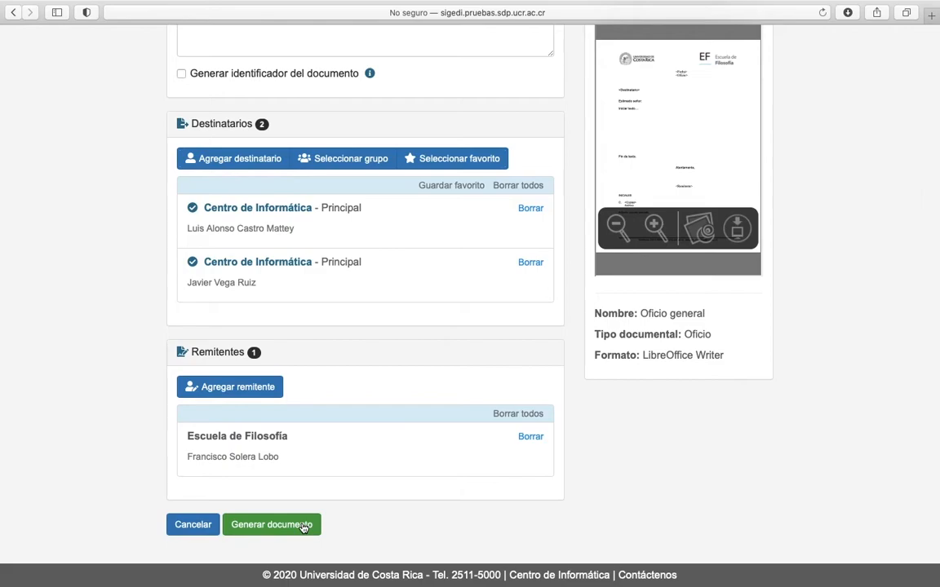
left_click(302, 527)
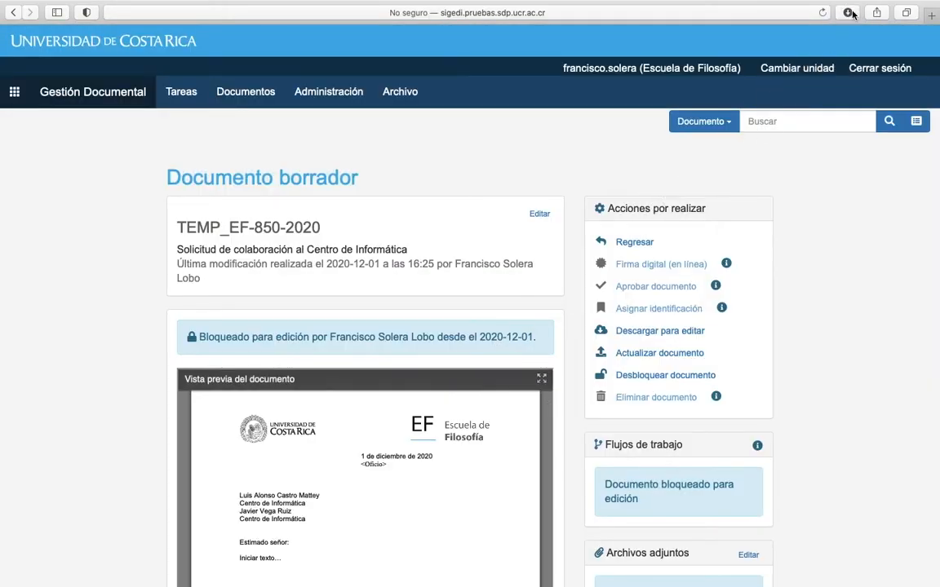
left_click(849, 13)
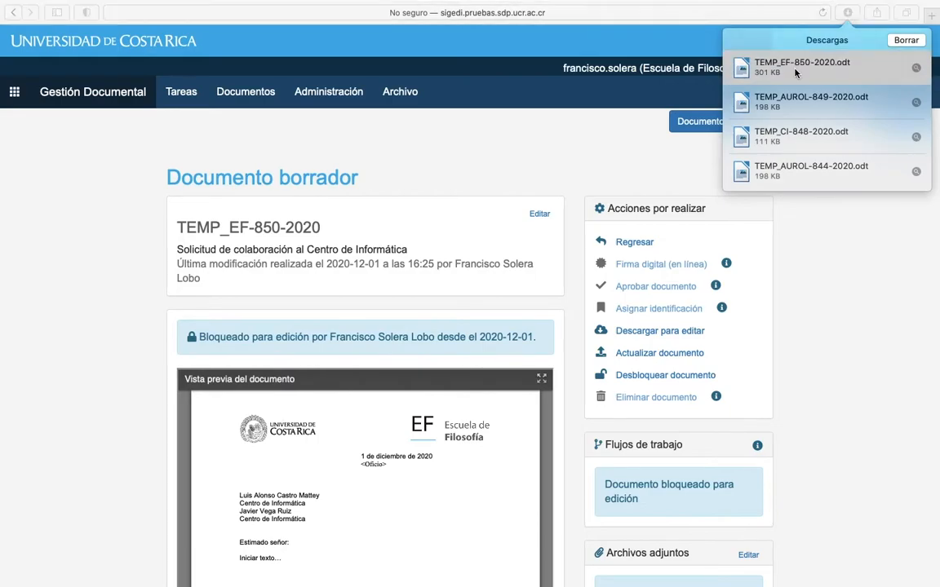
double_click(796, 74)
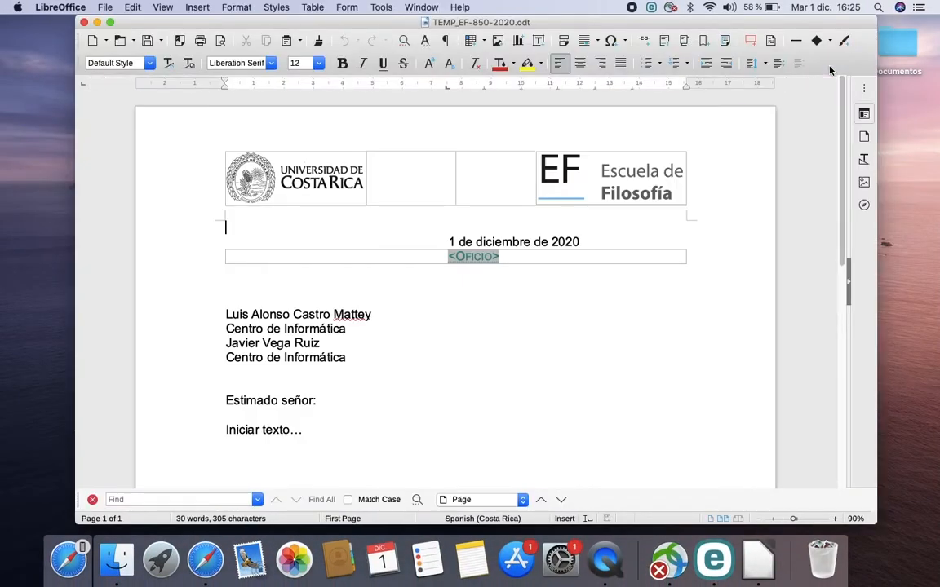
Step: Change the letter's salutation to the plural "Estimados señores:"
left_click(285, 400)
type("s")
left_click(319, 401)
type("es")
Step: Replace the "Iniciar texto…" placeholder with "Reciban un saludo cordial. Por este medio, deseamos solicitarles su colaboración con la instalación de equipo de telecomunicaciones"
left_click(245, 437)
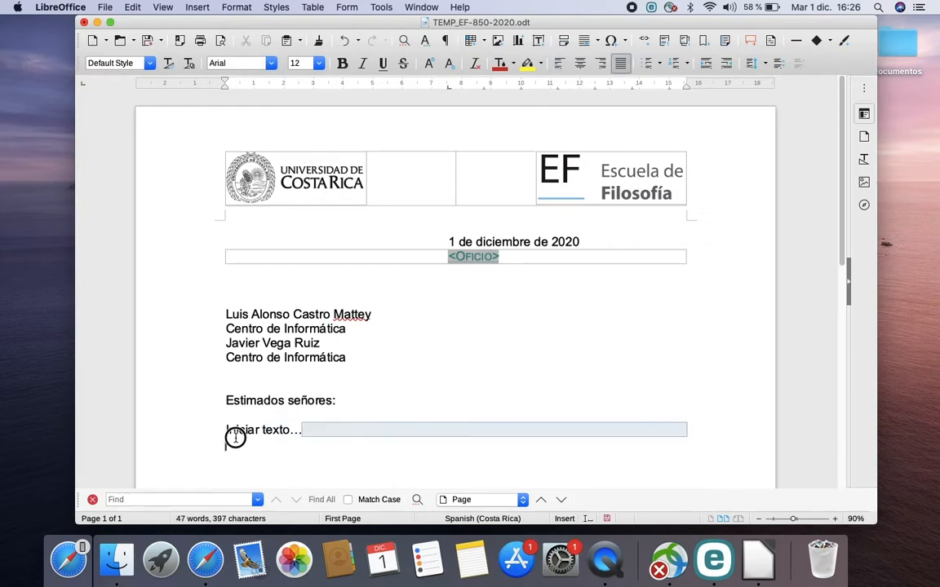
type("Reciban un saludo cordial. Por este medio, deseamos solicitarles su colaboración ")
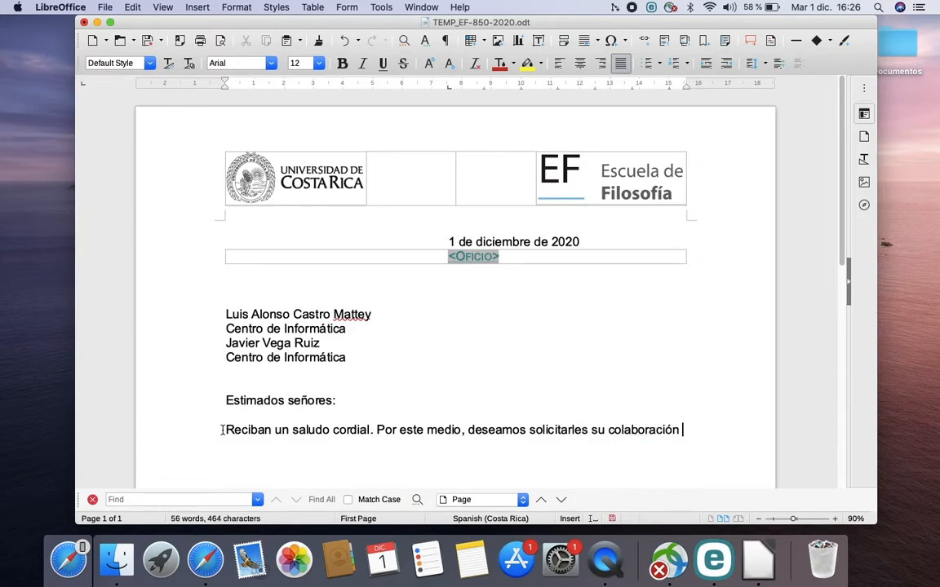
type("con la instalación ")
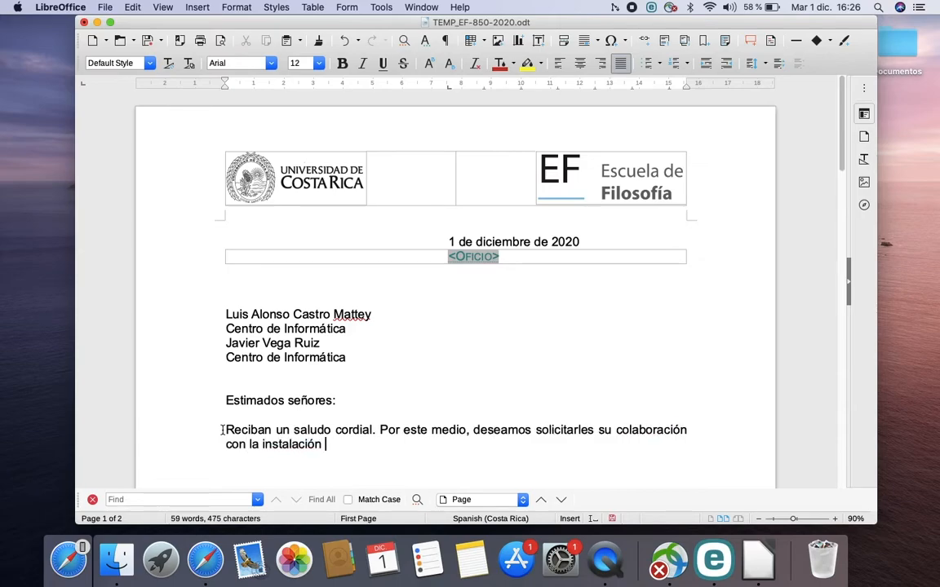
type("de equipo de telecomunicaciones")
Step: Continue the sentence with "para una actividad que se realizará en el edificio de la Escuela de Filosofía la última semana de diciembre"
type(" para una activida")
type("d que se realizará en el edi")
type("ficio de la Escuela de Fi")
type("losofía ")
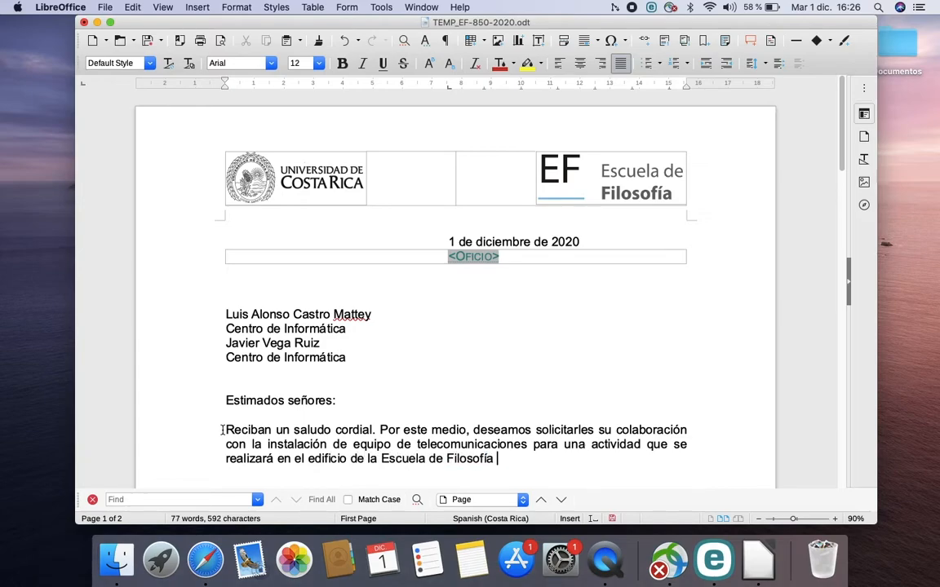
type("la última ")
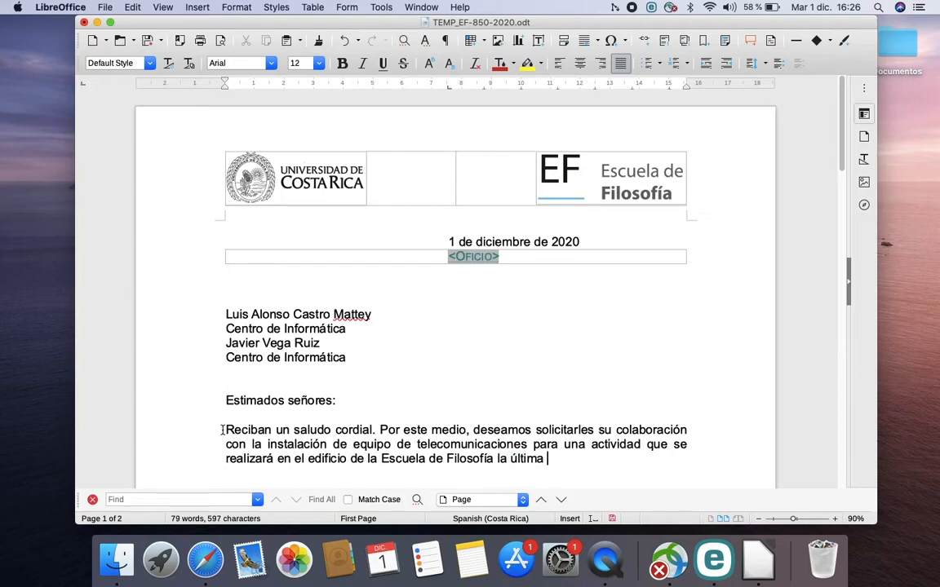
type("semana de diciembre")
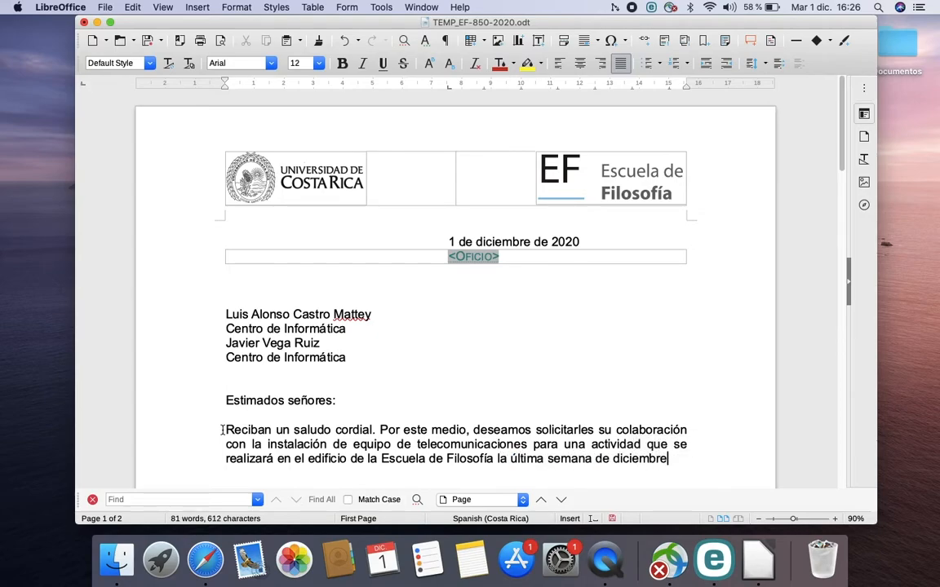
Step: Finish the paragraph with "de 2020. Agradeciendo de antemano la ayuda que nos puedan brindar, me despido." and delete the closing placeholder text and blank lines
type(" de 2020. Agradeciendo de antemano la ayuda que nos puedan brindar, me despido.")
scroll(368, 377, "down", 1)
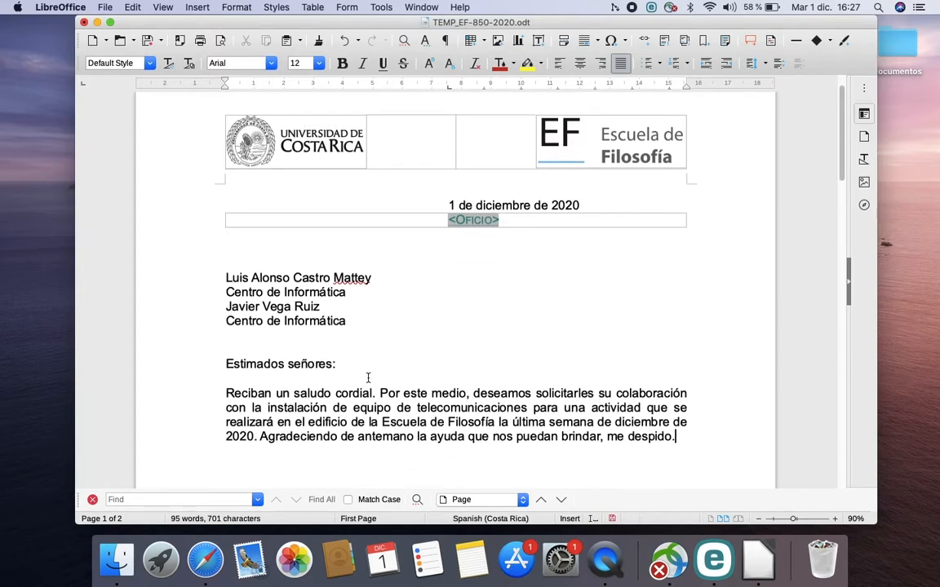
scroll(368, 378, "down", 15)
left_click_drag(295, 243, 231, 242)
key("BackSpace")
key("BackSpace")
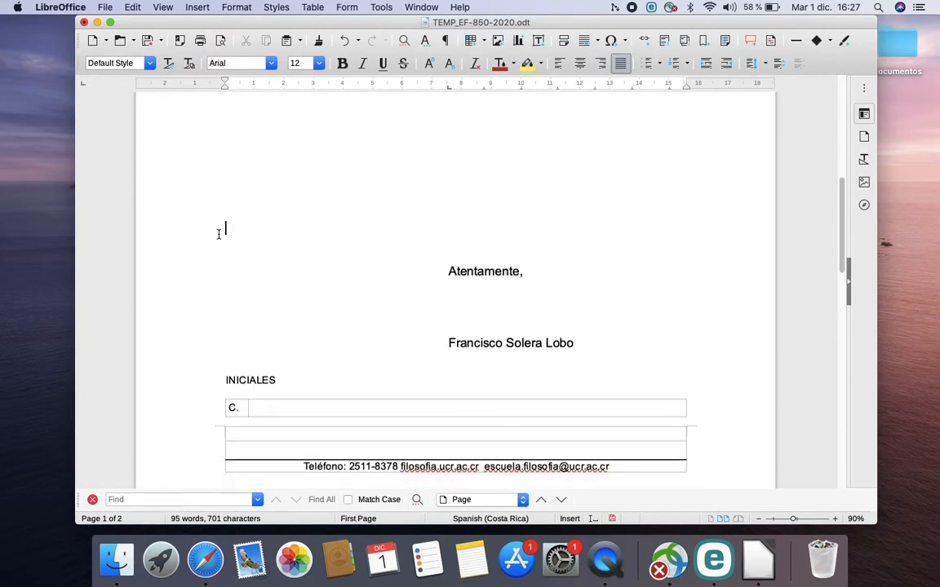
key("BackSpace")
Step: Replace the INICIALES placeholder below the signature with the sender's initials and save the document
left_click_drag(275, 351, 226, 351)
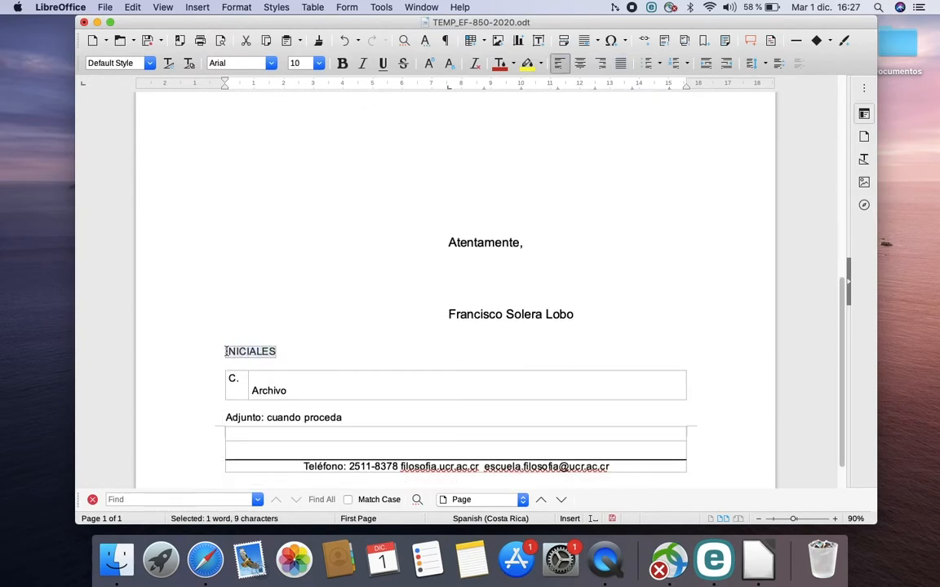
type("FSL")
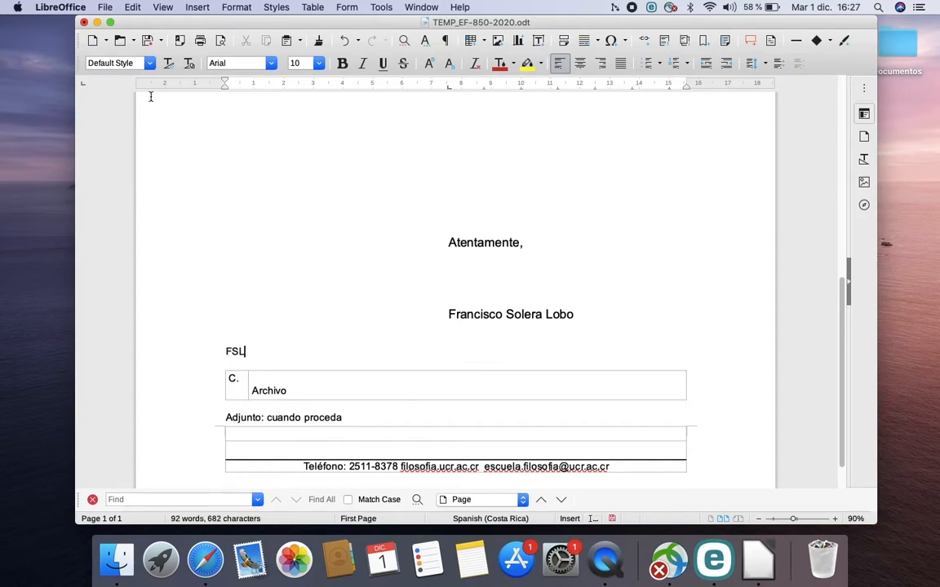
left_click(147, 43)
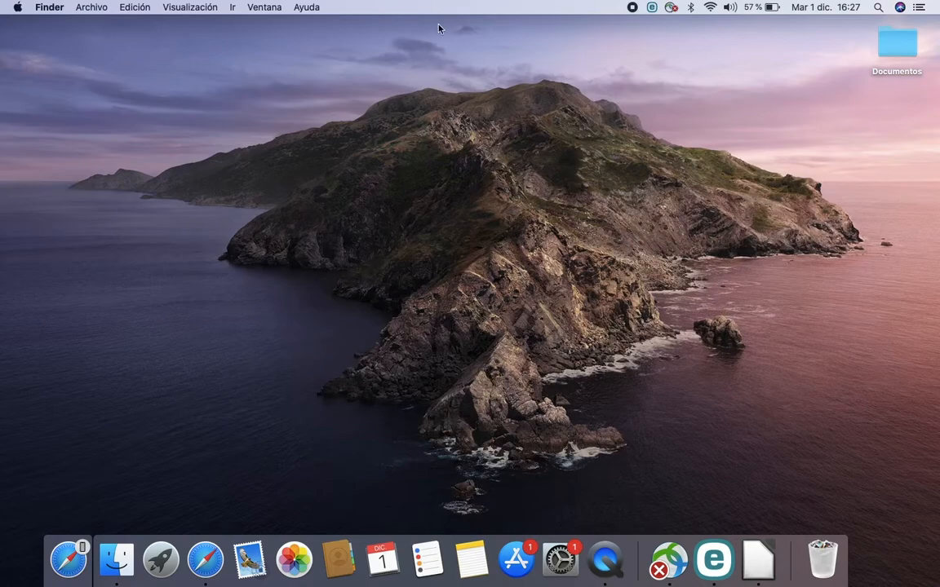
Step: Switch back to the SIGEDI page in Safari
key("ctrl+Up")
left_click(530, 45)
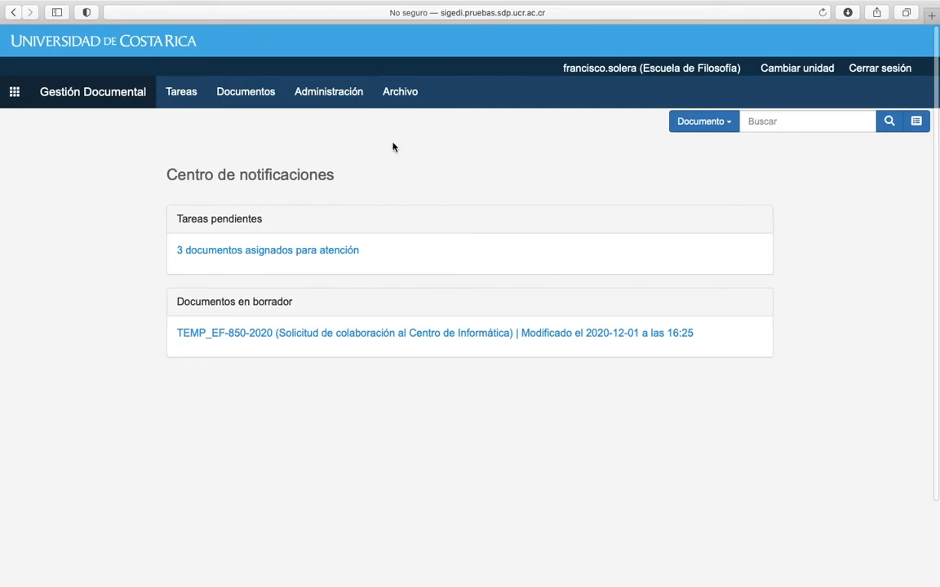
Step: Open the TEMP_EF-850-2020 draft from the list of draft documents
left_click(247, 92)
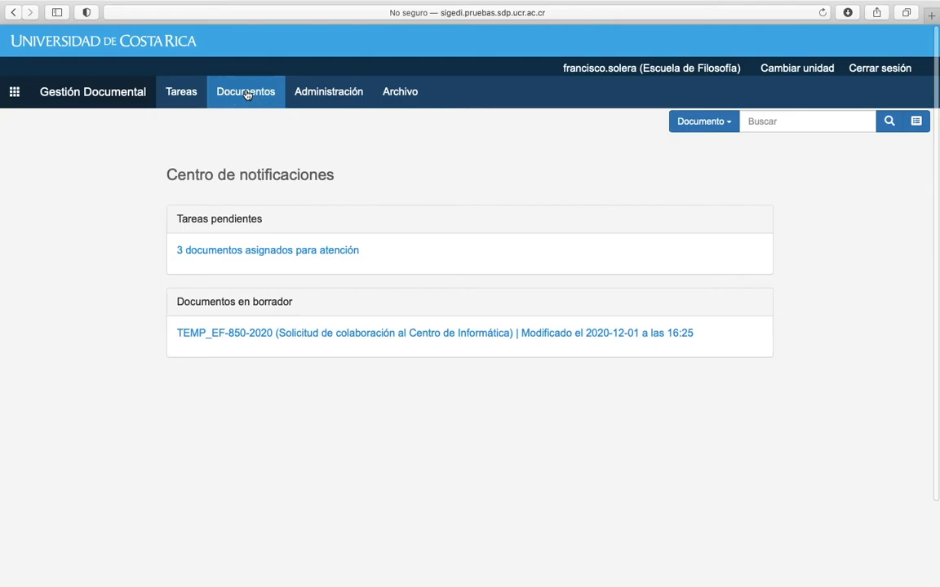
left_click(254, 150)
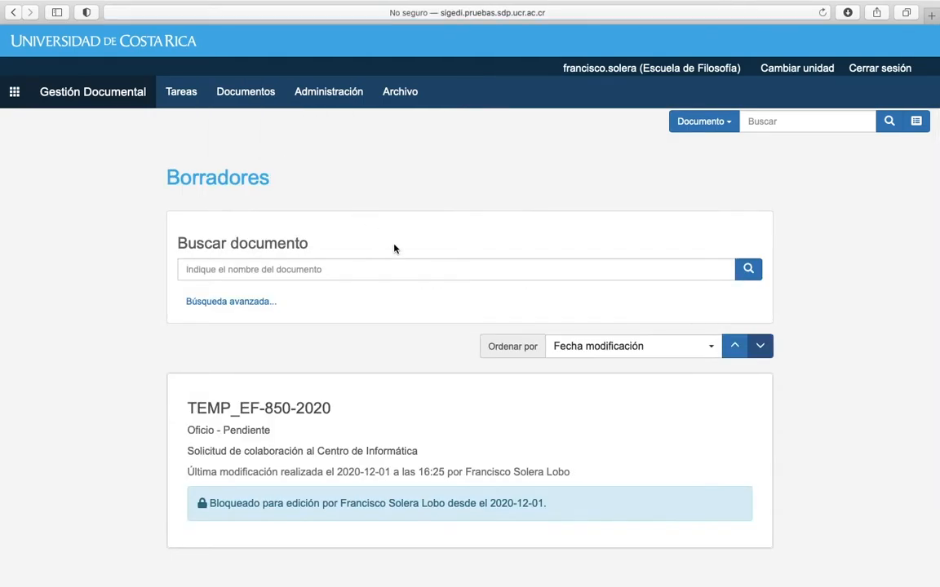
left_click(423, 433)
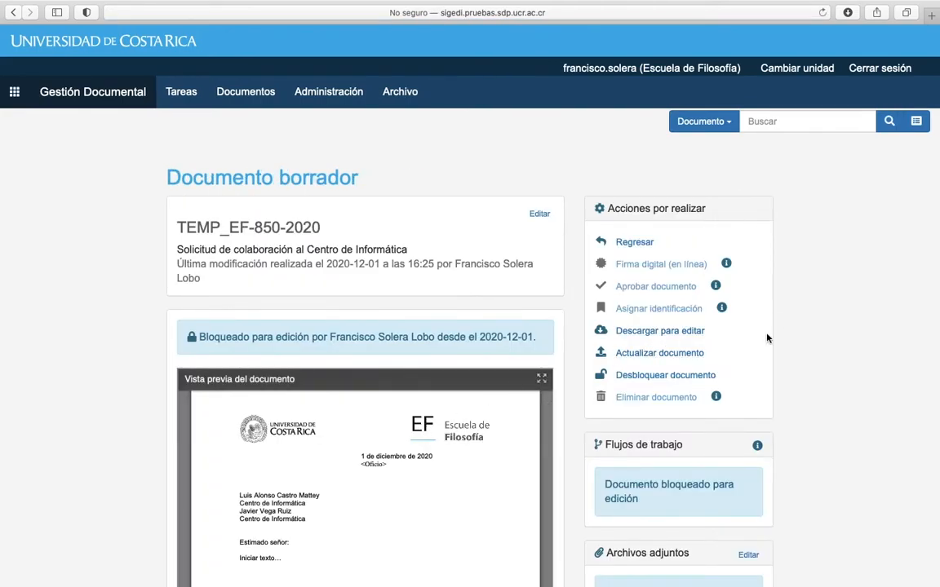
Step: Update the draft with the edited TEMP_EF-850-2020.odt from the Descargas folder and review its preview
left_click(664, 353)
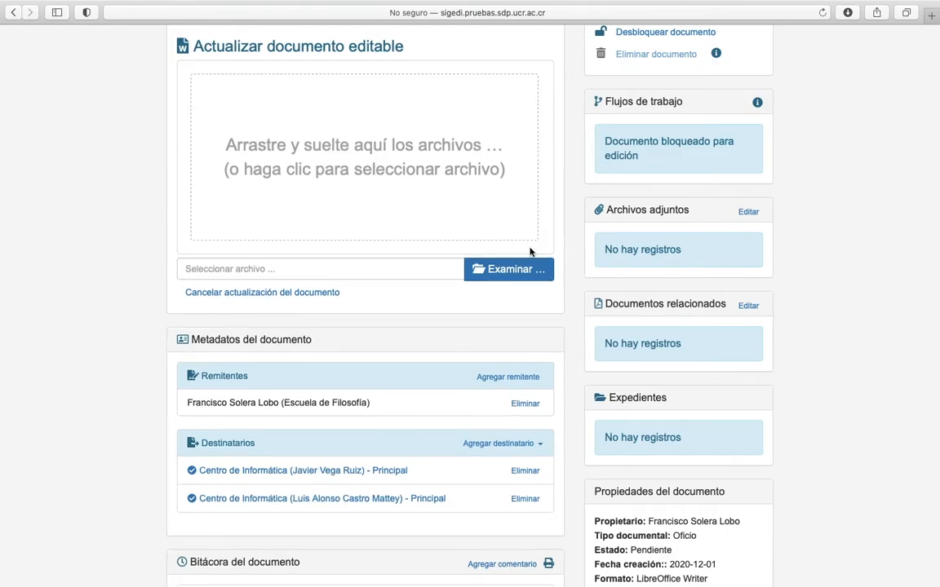
left_click(519, 267)
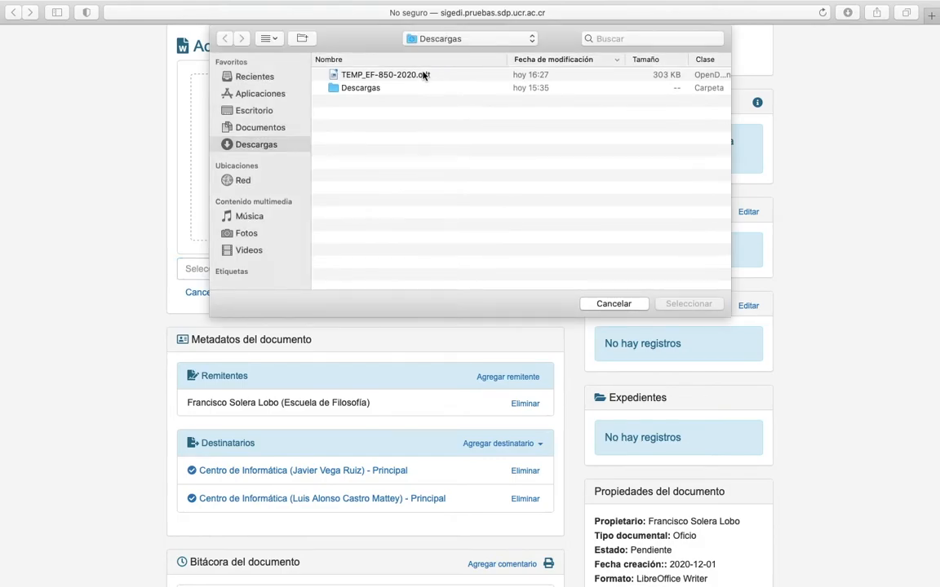
double_click(421, 76)
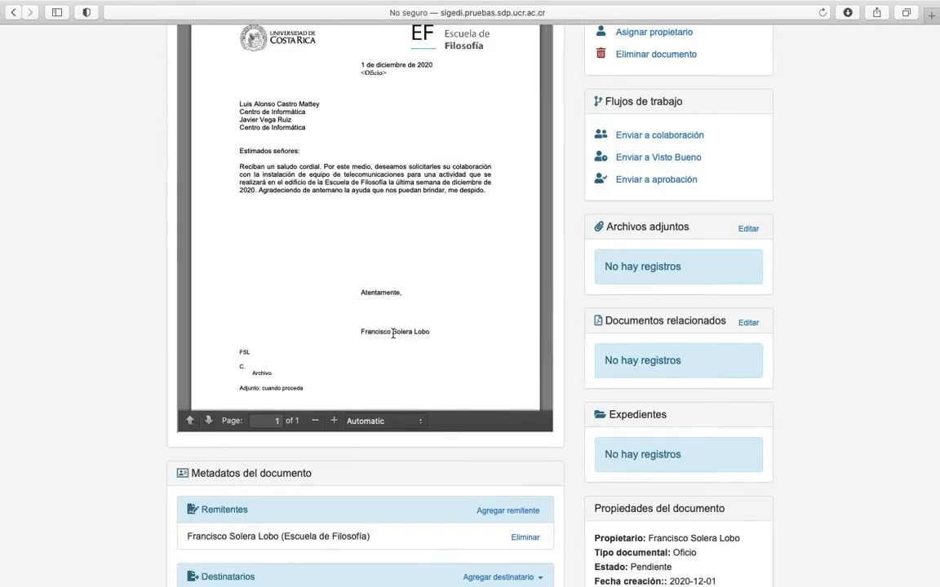
scroll(604, 392, "up", 5)
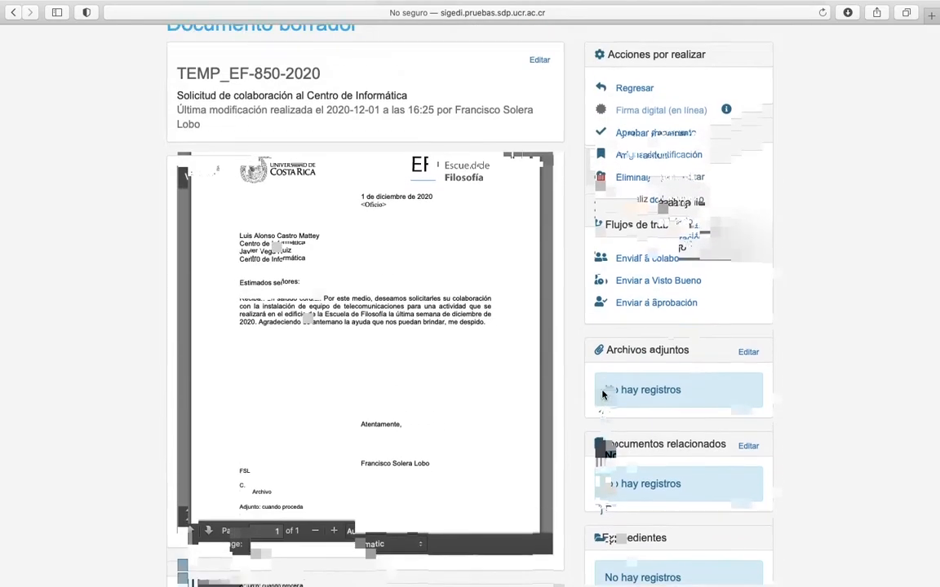
scroll(602, 394, "up", 1)
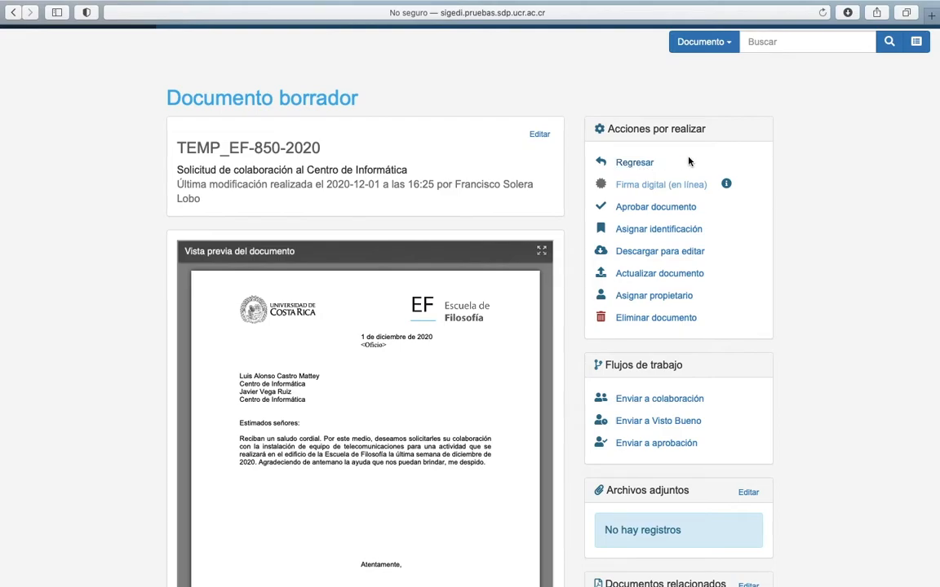
Step: Download the draft for editing again and show the downloaded file in the Descargas folder in Finder
left_click(676, 255)
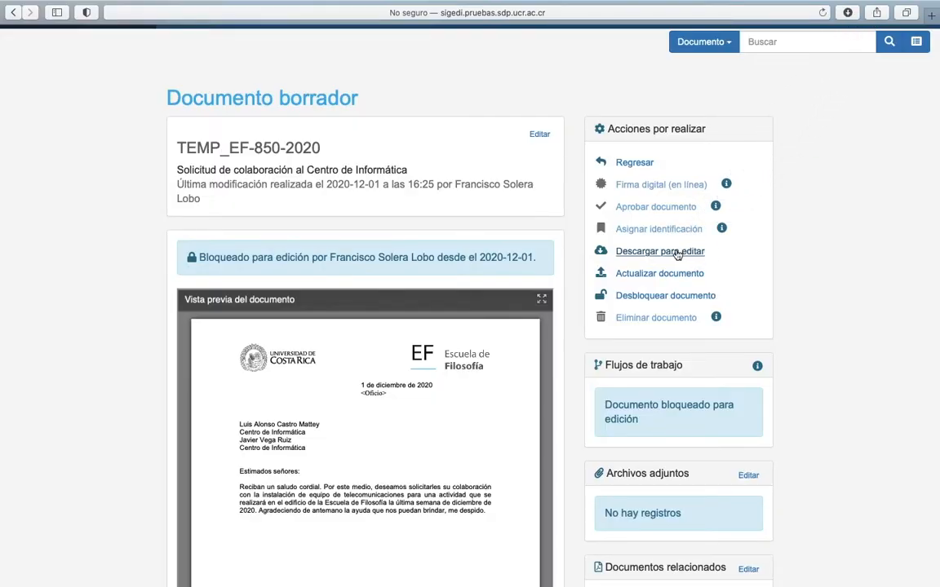
left_click(846, 13)
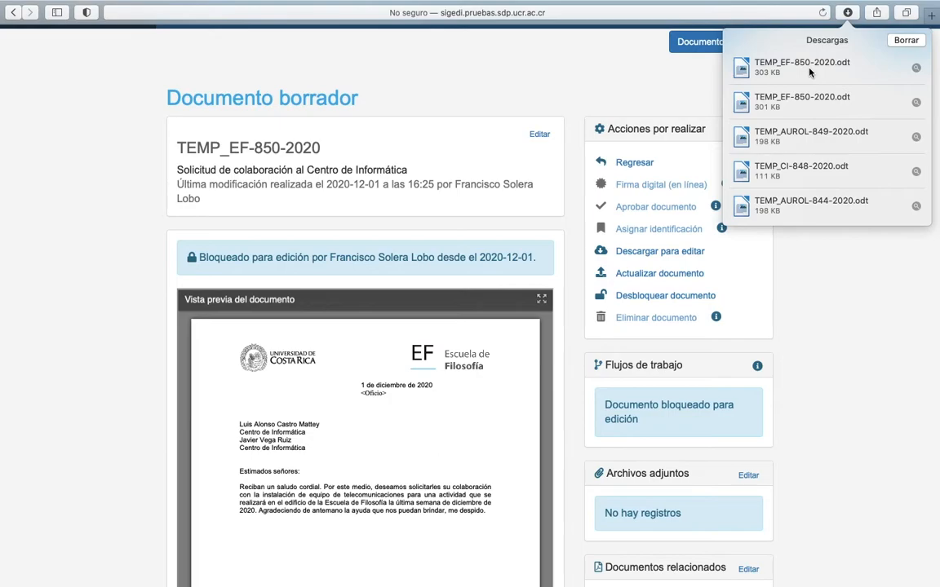
right_click(766, 63)
left_click(830, 80)
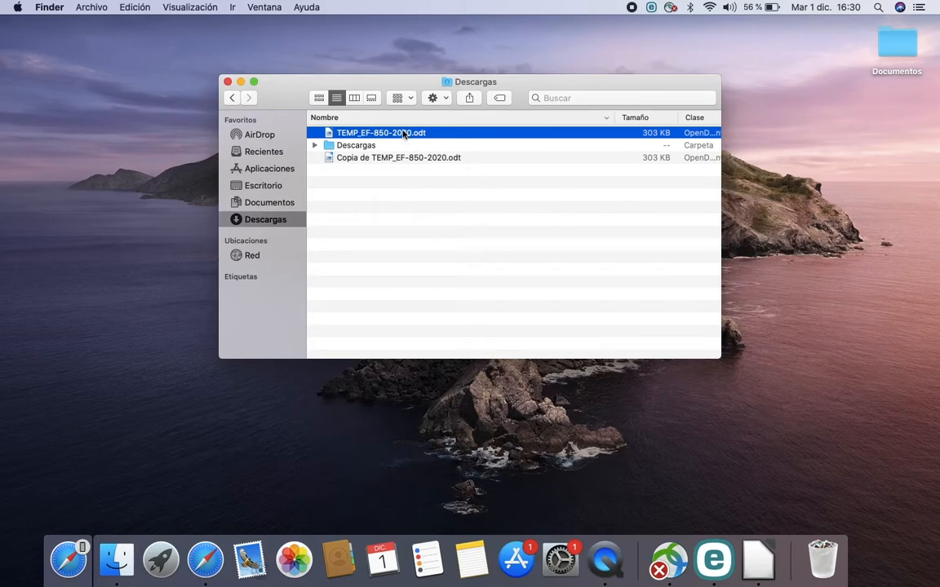
Step: Move the old TEMP_EF-850-2020.odt to the trash and rename the "Copia de" file as TEMP_EF-850-2020.odt
left_click_drag(403, 132, 822, 559)
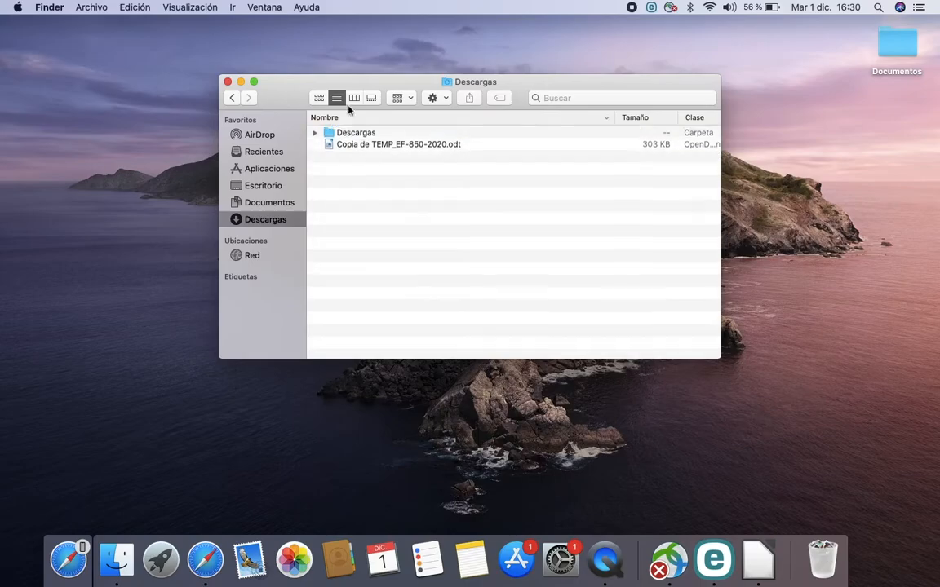
left_click(374, 145)
key("Return")
key("Left")
key("Delete")
key("Delete")
key("Delete")
key("Delete")
key("Delete")
key("Delete")
key("Delete")
key("Delete")
key("Delete")
key("Return")
Step: Open TEMP_EF-850-2020.odt in LibreOffice Writer, change the activity's month in the paragraph to "noviembre", save the document and close it
double_click(387, 133)
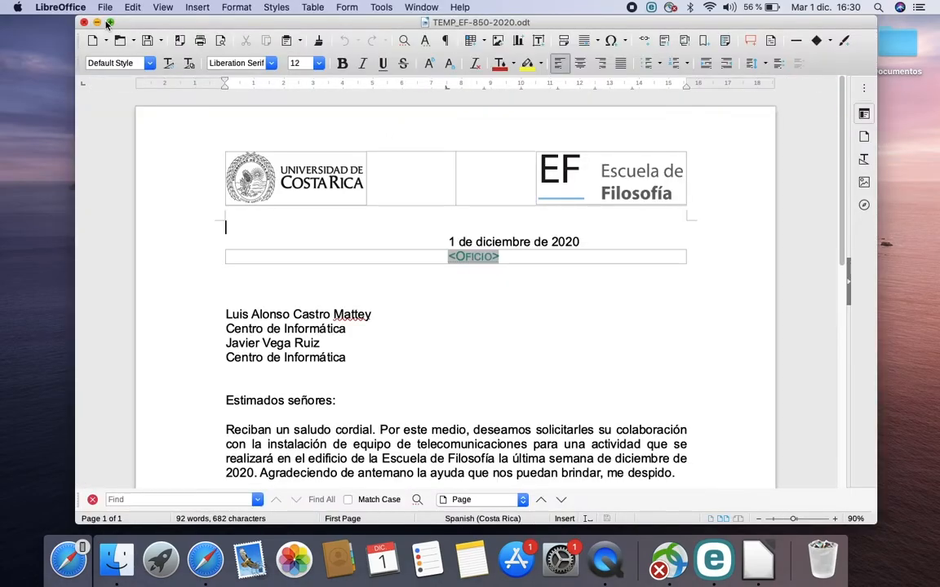
scroll(476, 403, "down", 3)
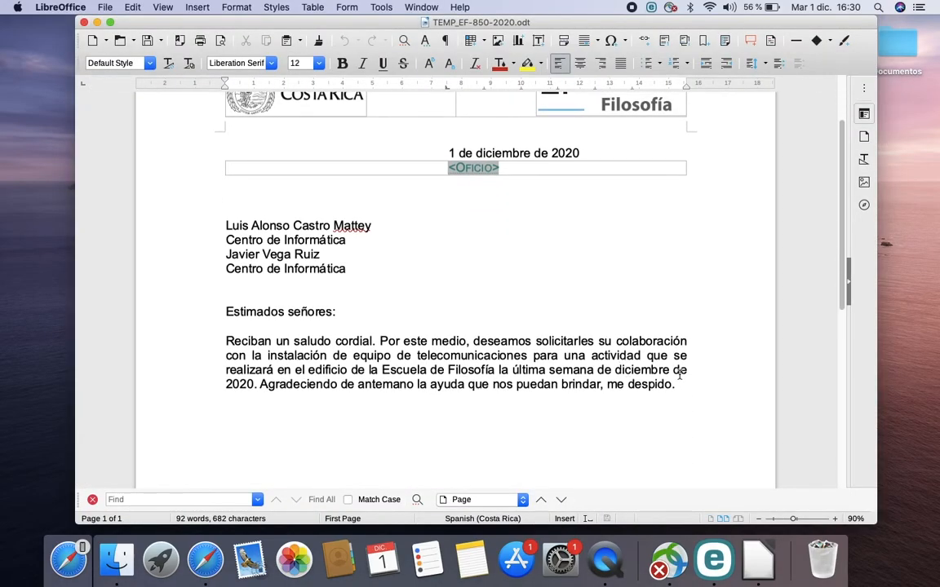
left_click_drag(669, 370, 614, 372)
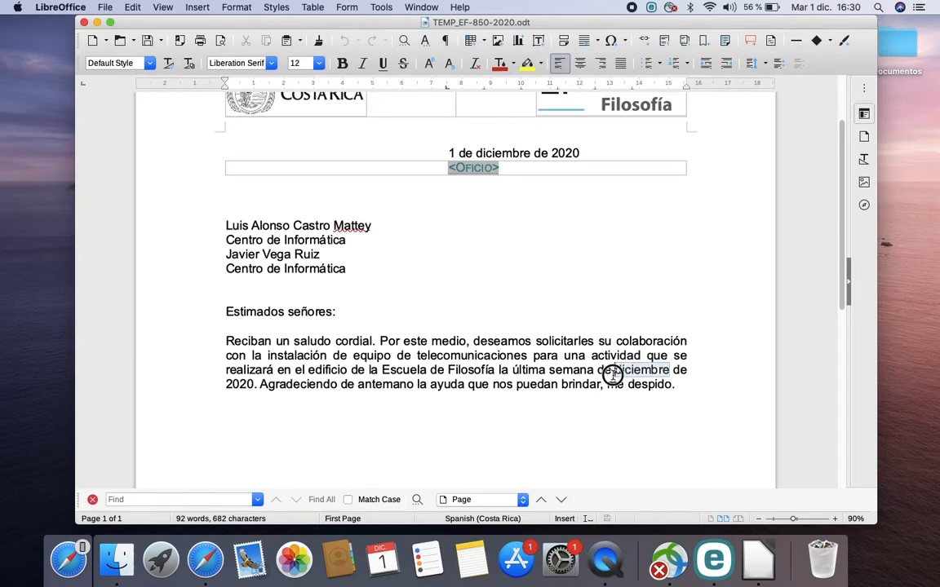
type("noviem")
key("Return")
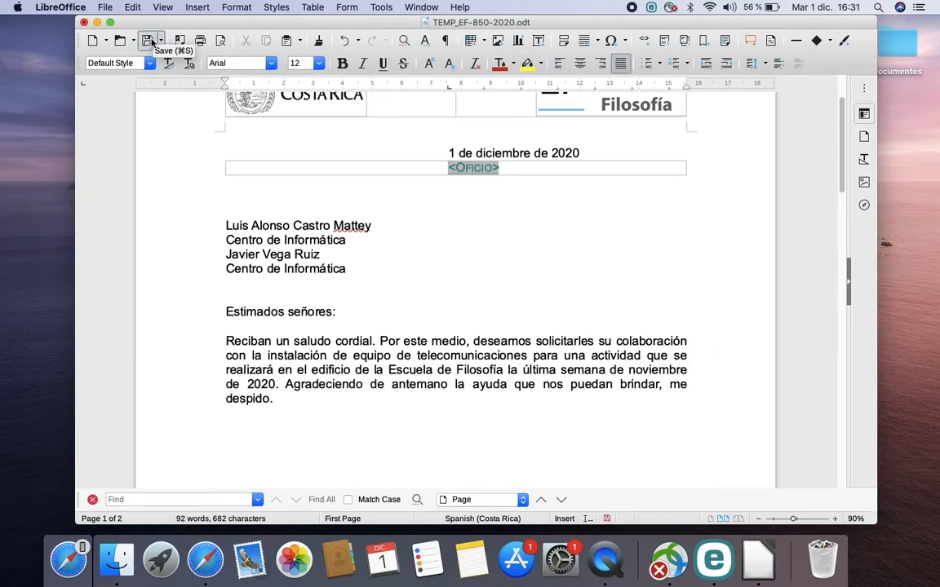
left_click(83, 22)
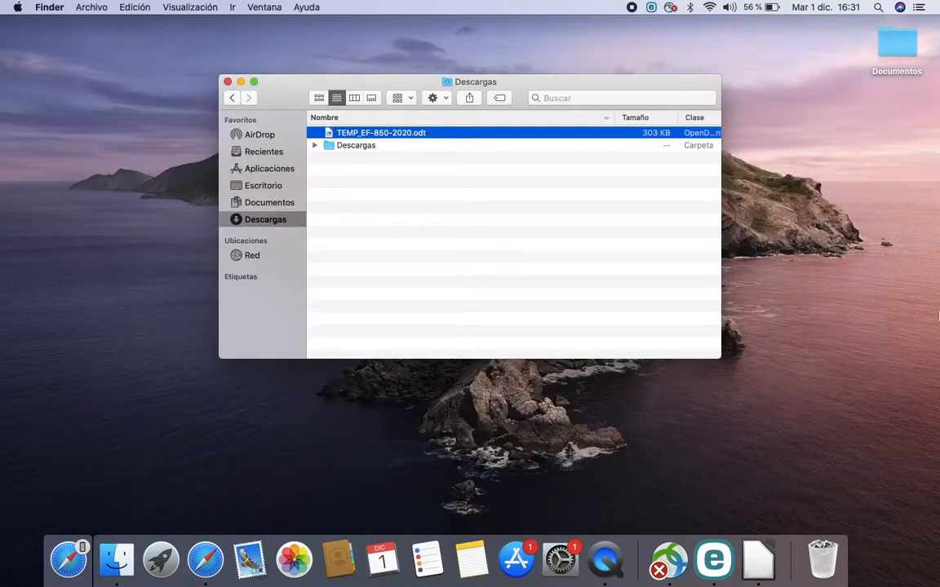
Step: Switch back to SIGEDI in Safari, update the draft with the saved TEMP_EF-850-2020.odt, and review its preview and metadata
key("ctrl+Up")
left_click(517, 25)
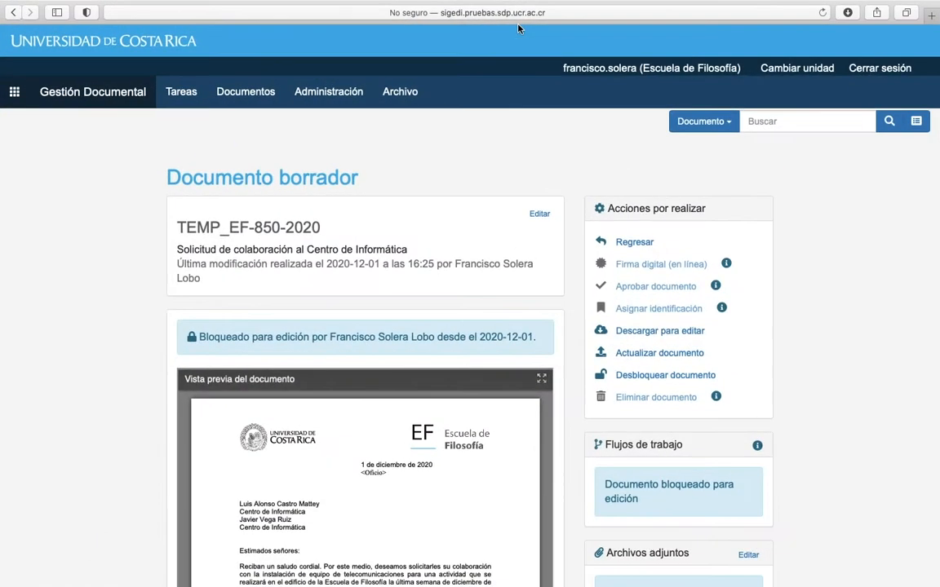
left_click(659, 352)
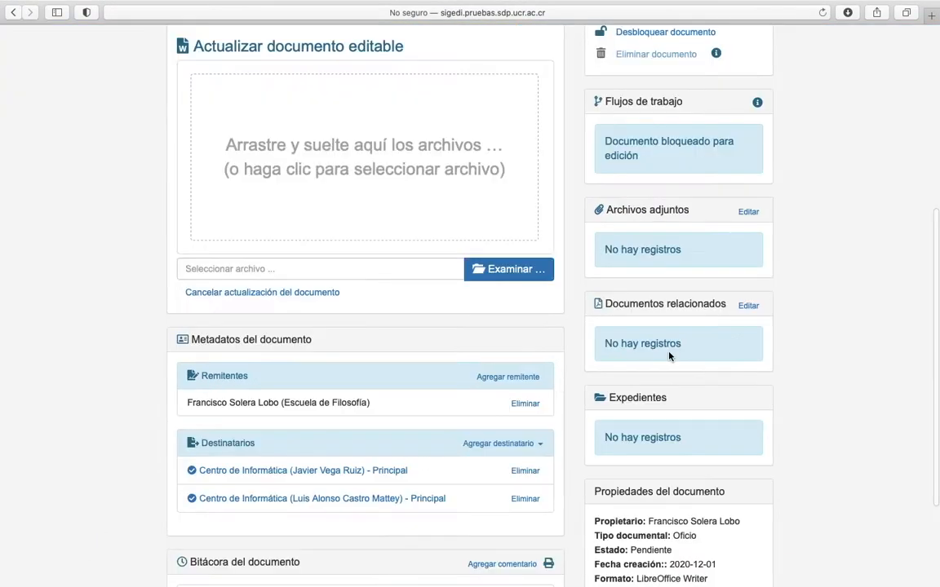
left_click(505, 270)
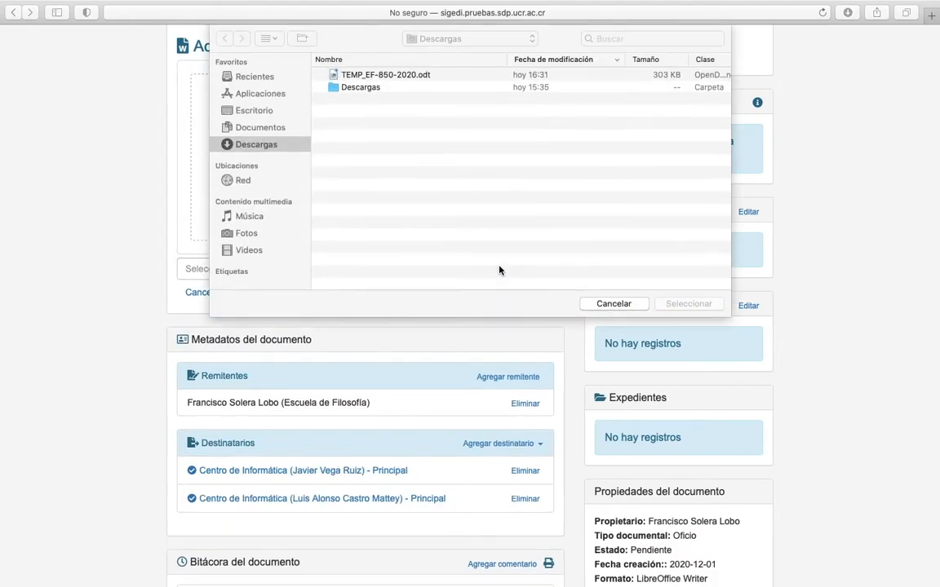
double_click(410, 75)
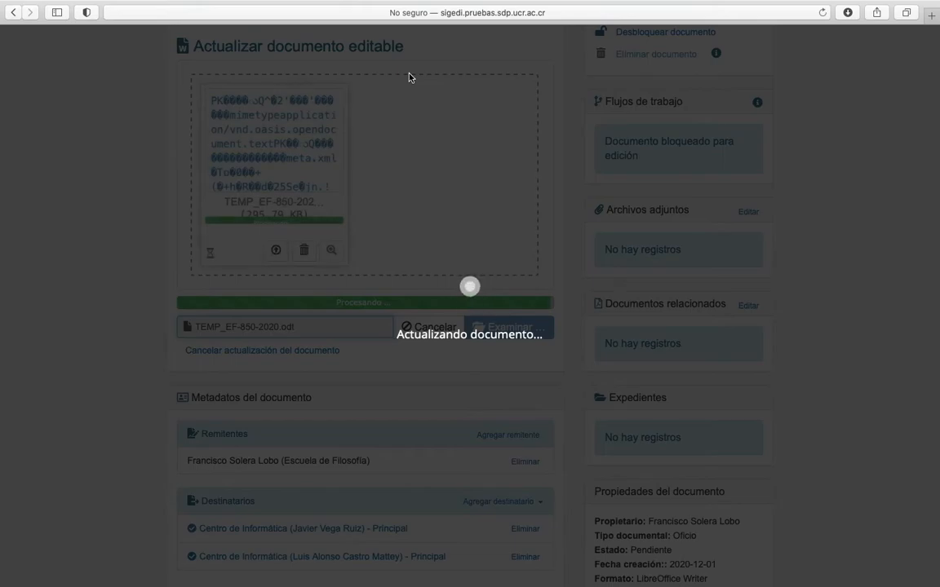
scroll(827, 230, "up", 3)
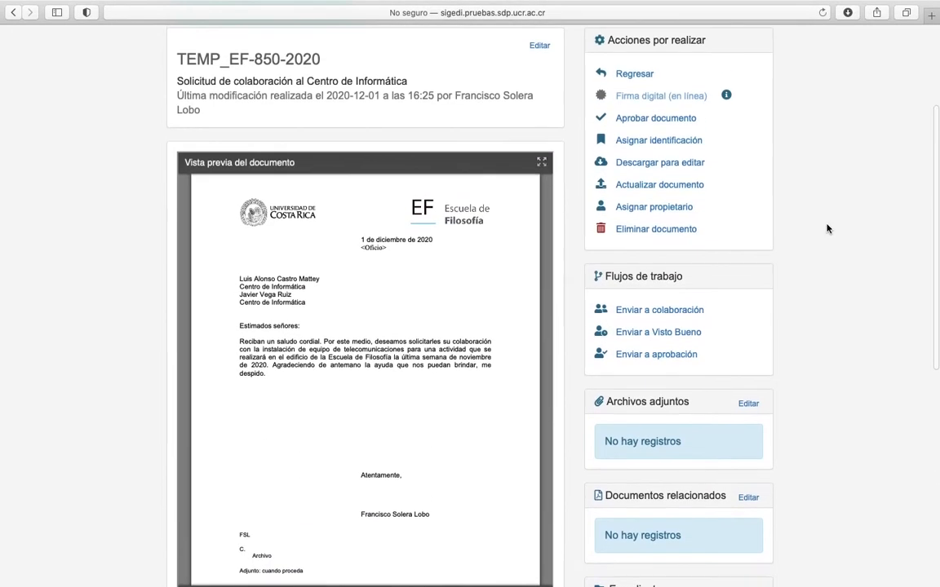
scroll(826, 229, "up", 3)
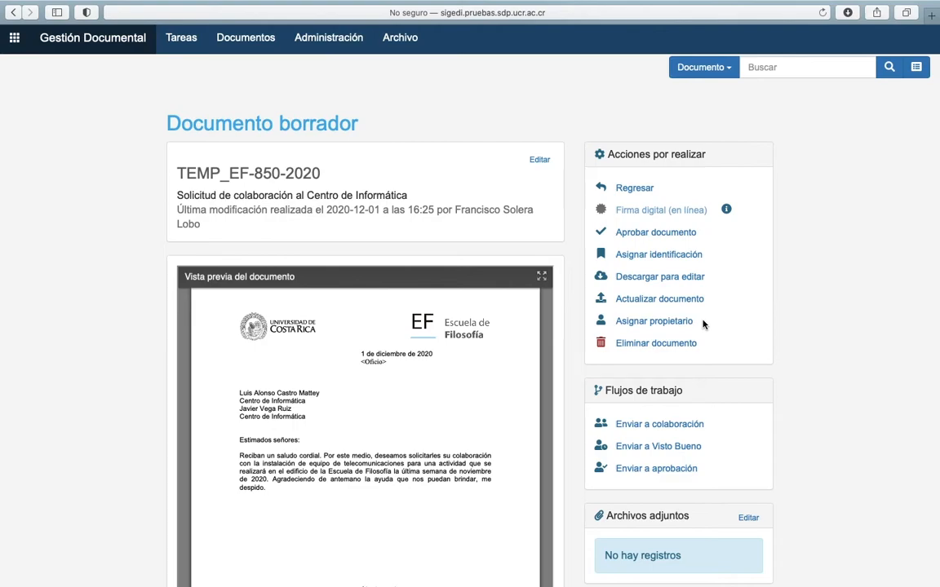
scroll(543, 305, "down", 10)
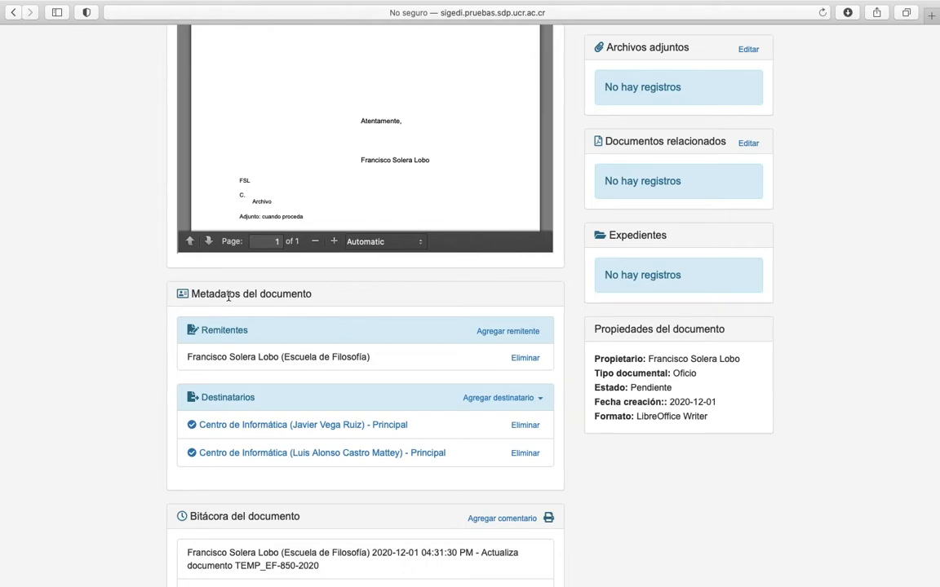
Step: Open the most recently downloaded TEMP_EF-850-2020.odt from Safari's downloads in LibreOffice Writer
mouse_move(581, 5)
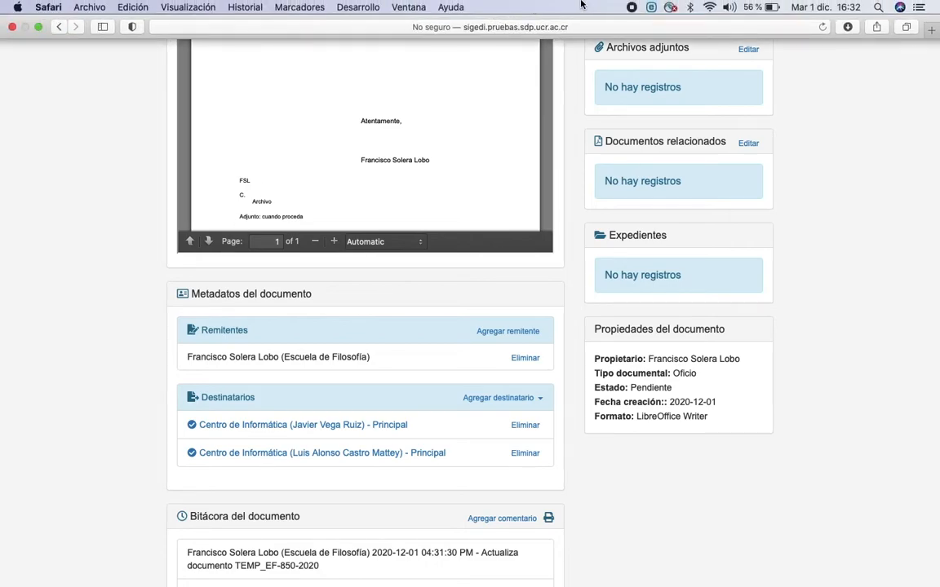
left_click(847, 28)
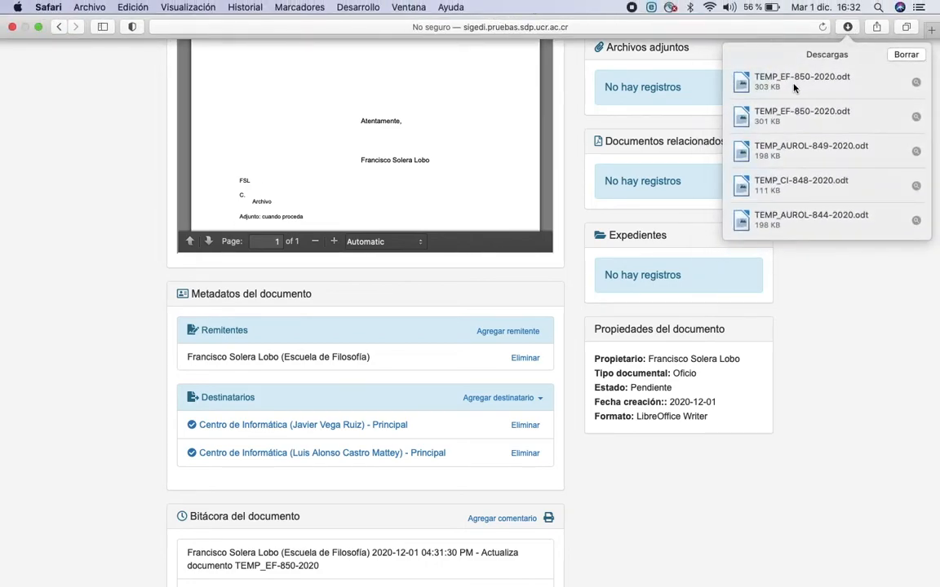
left_click(794, 81)
double_click(792, 80)
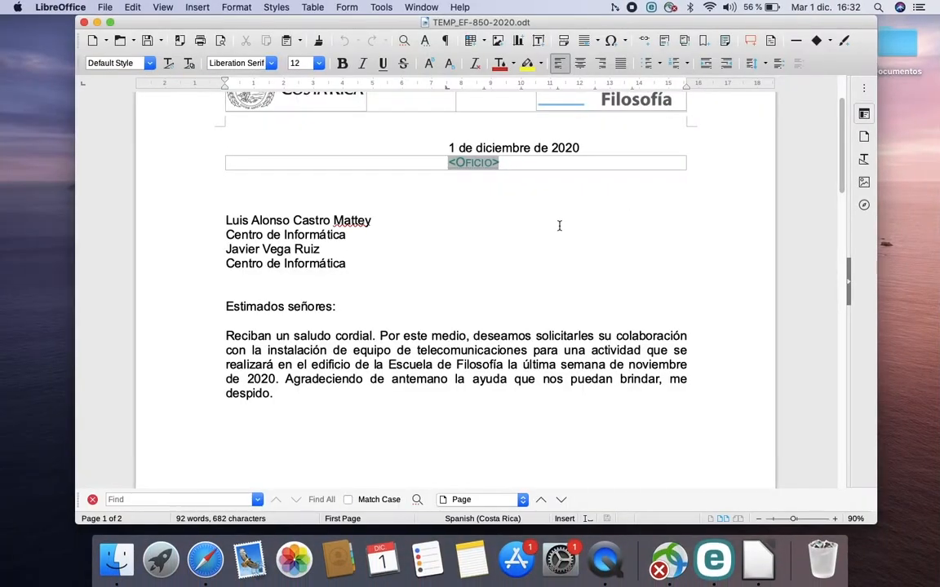
Step: Replace the end of the first addressee's name with new surnames, save the document and close it
left_click_drag(372, 220, 259, 222)
type("Jimén")
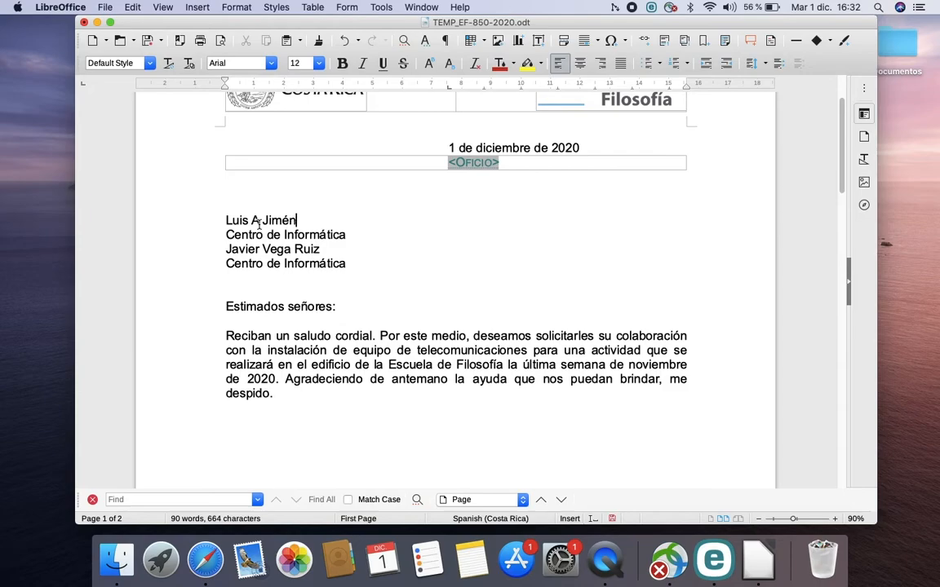
type("ez Cordero")
left_click(150, 42)
left_click(84, 22)
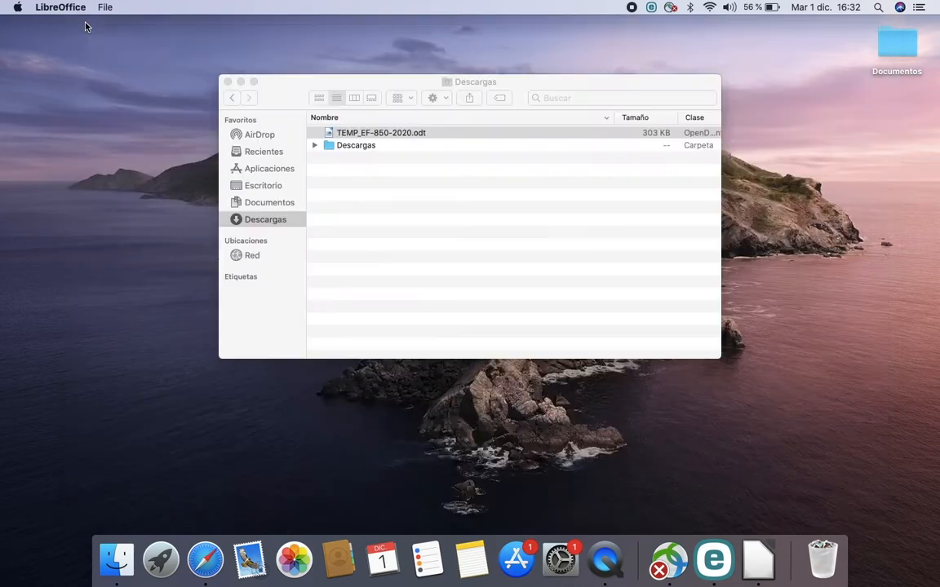
Step: Return to SIGEDI in Safari and update the draft with TEMP_EF-850-2020.odt containing the changed addressee
key("ctrl+Up")
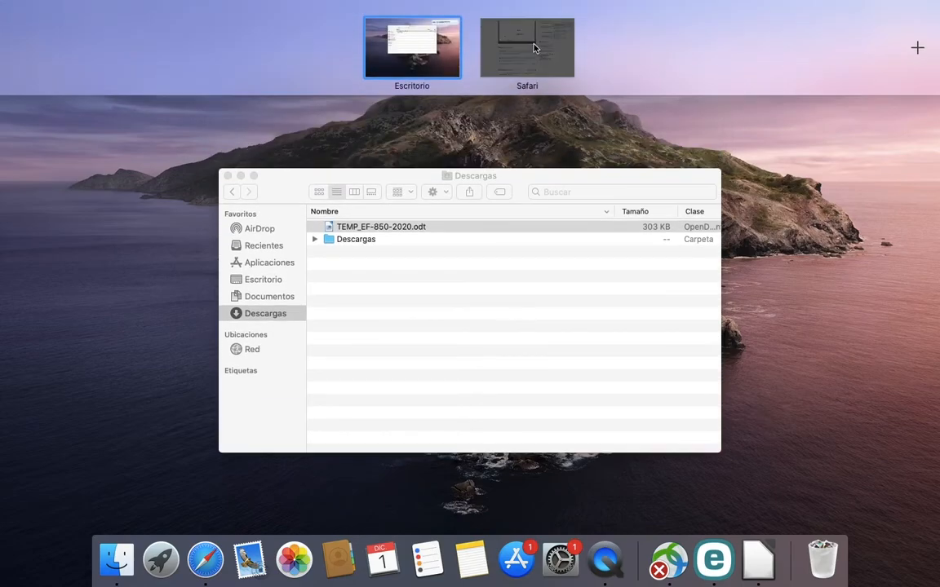
left_click(489, 41)
left_click(835, 381)
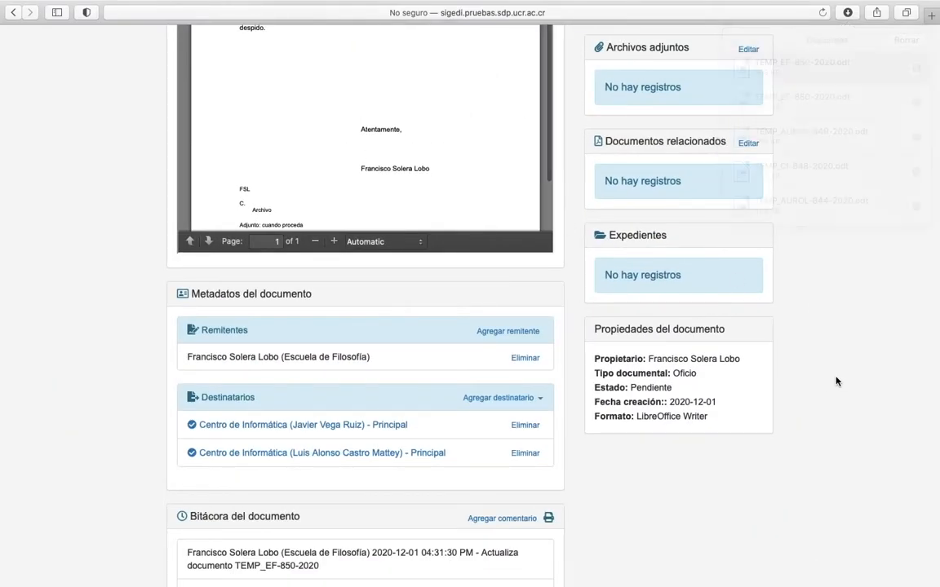
scroll(835, 381, "up", 10)
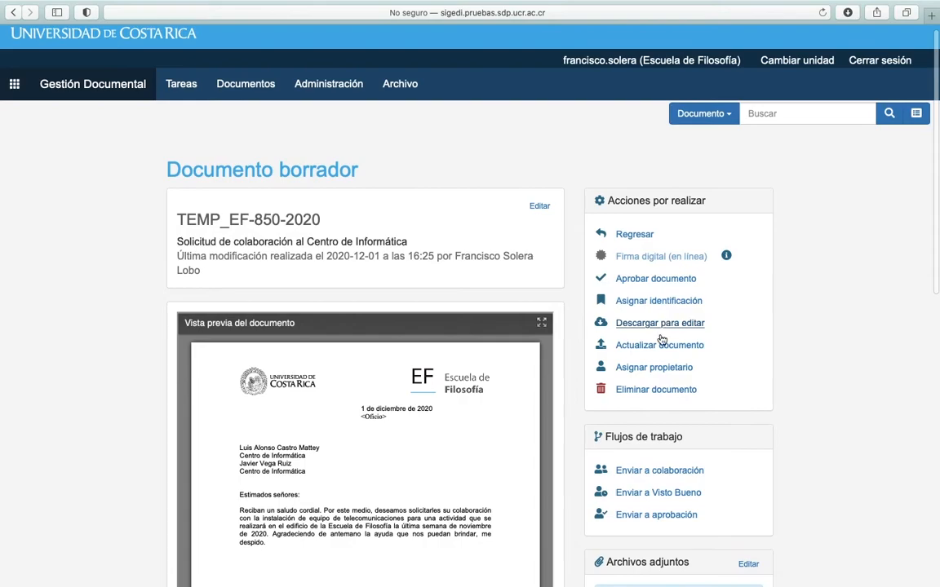
left_click(659, 342)
left_click(354, 189)
double_click(377, 80)
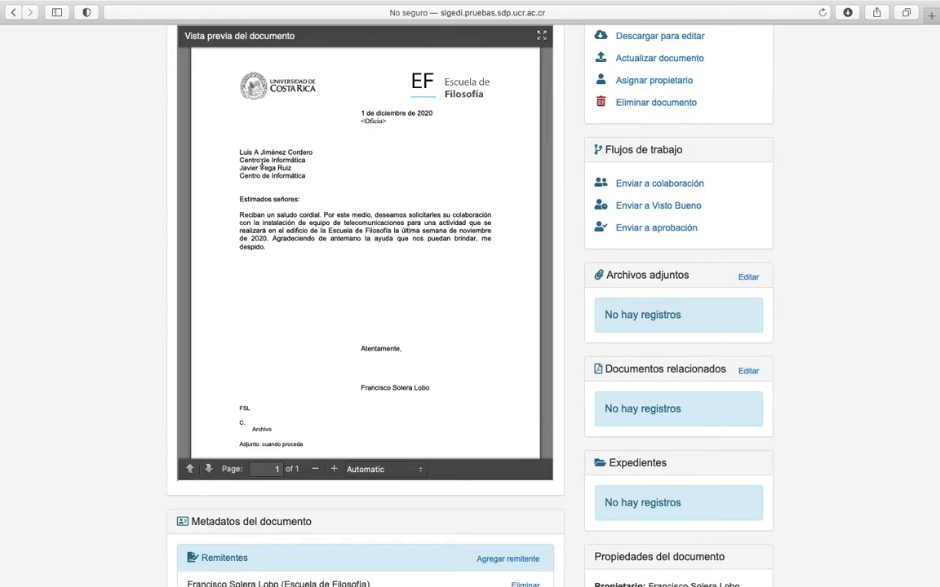
Step: Add the letter's new first addressee from Centro de Informática as a main recipient in the metadata and remove the replaced recipient
scroll(438, 335, "down", 10)
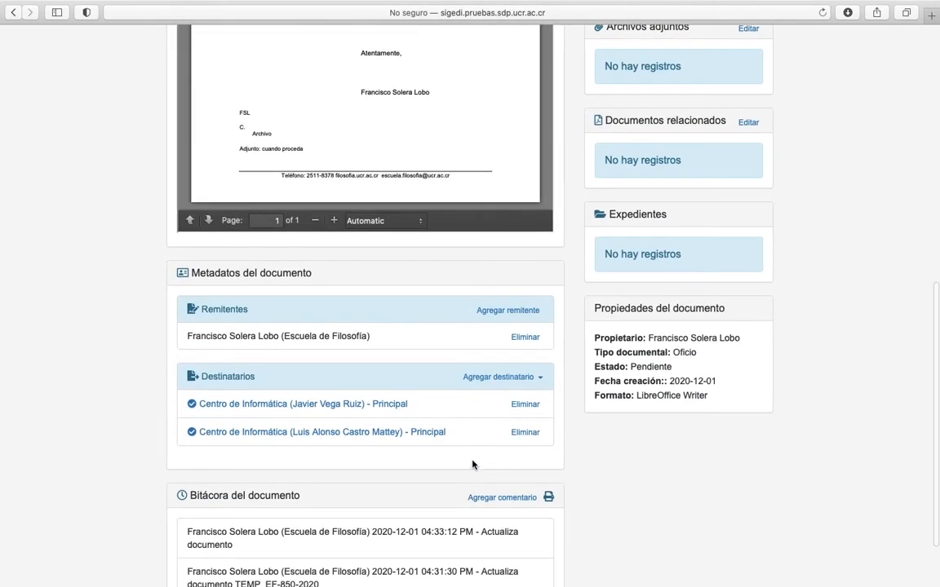
left_click(500, 377)
left_click(381, 162)
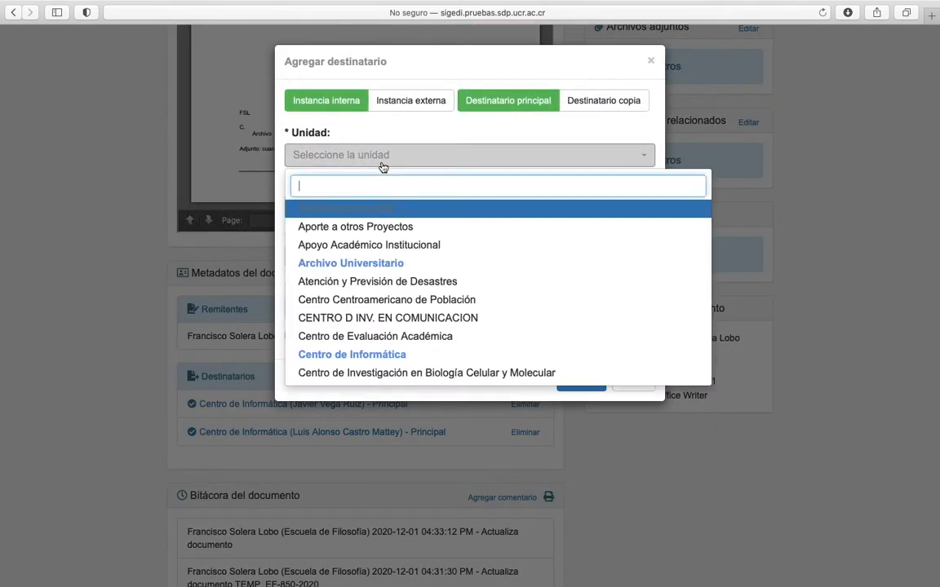
left_click(392, 354)
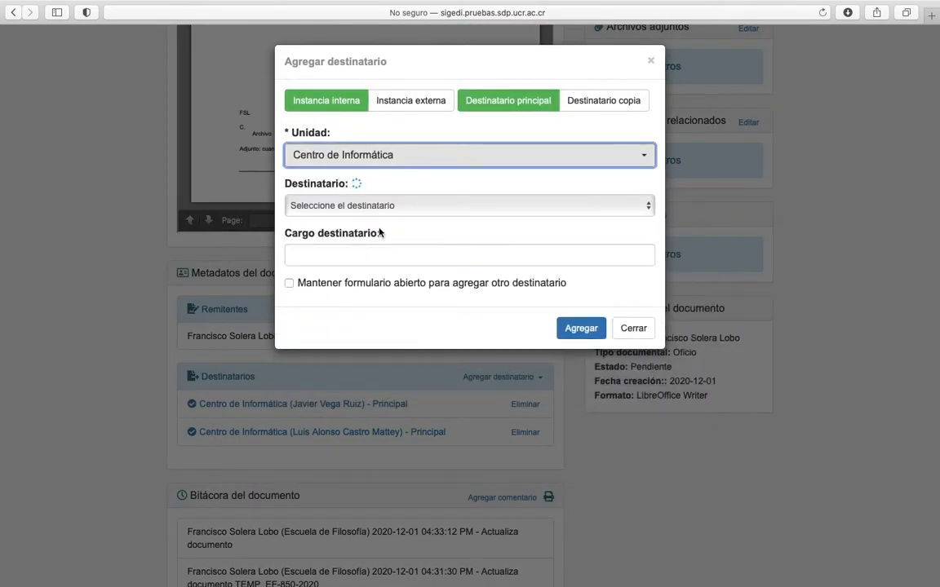
left_click(379, 212)
type("luis")
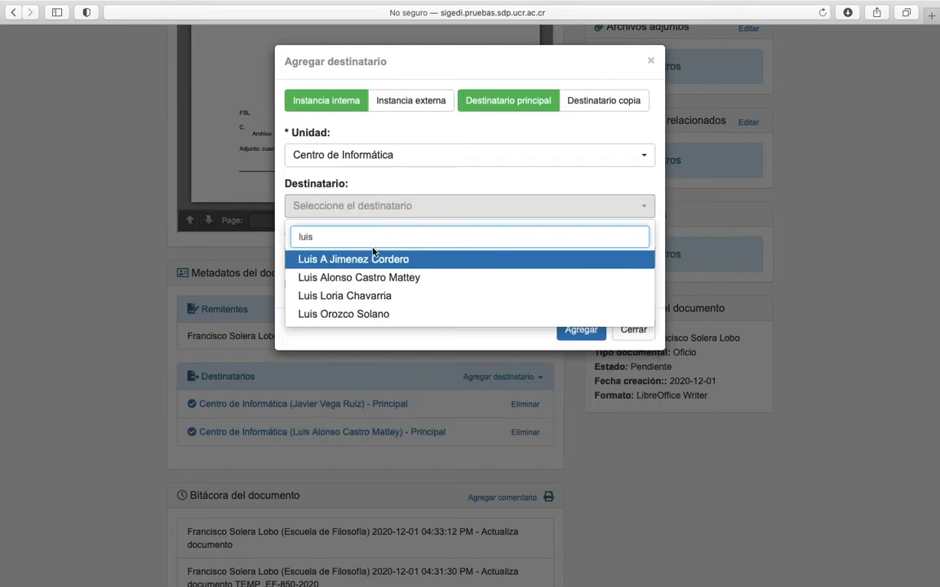
key("Return")
left_click(581, 331)
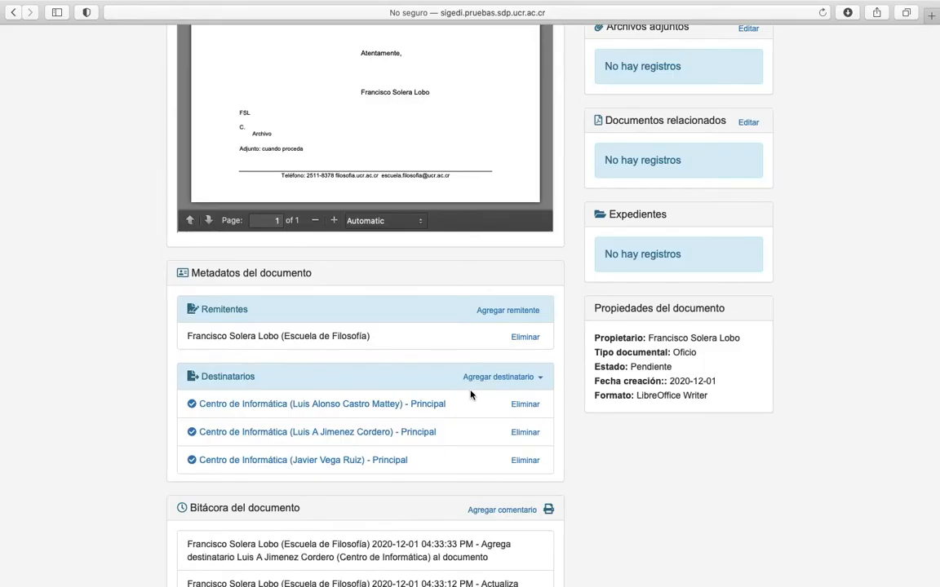
left_click(525, 404)
left_click(482, 333)
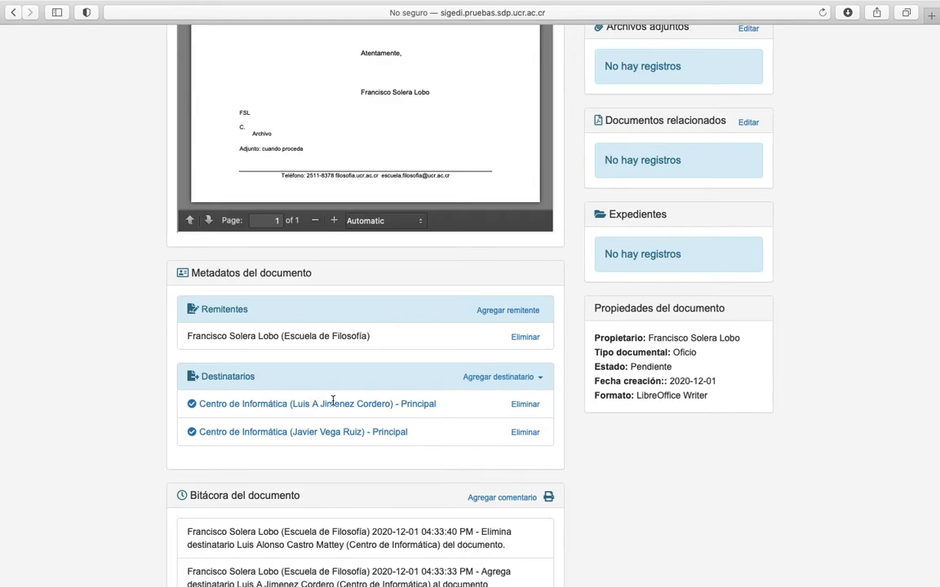
Step: Start a collaboration workflow for the draft with the message "Revisar redacción", due date 03/12/2020 and Baja priority
scroll(676, 343, "up", 8)
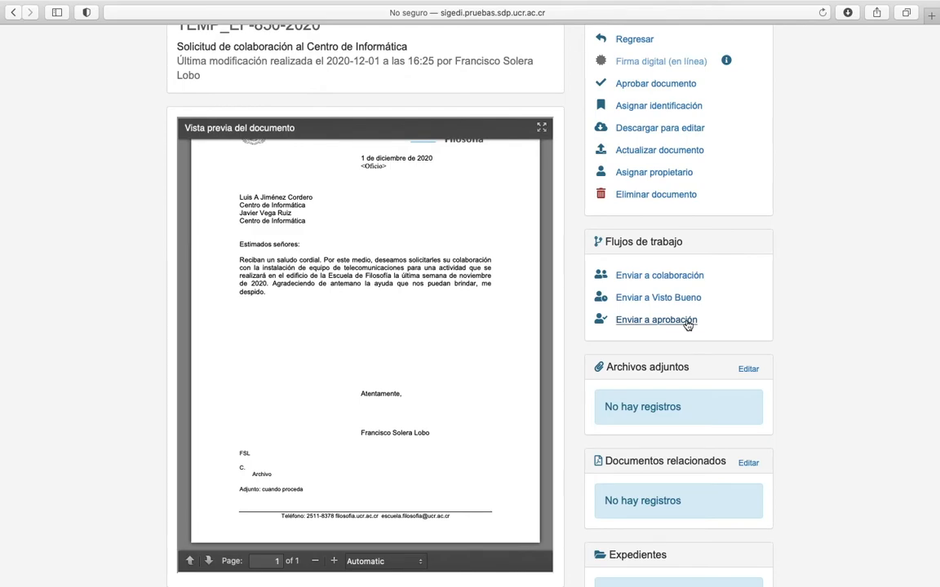
left_click(684, 278)
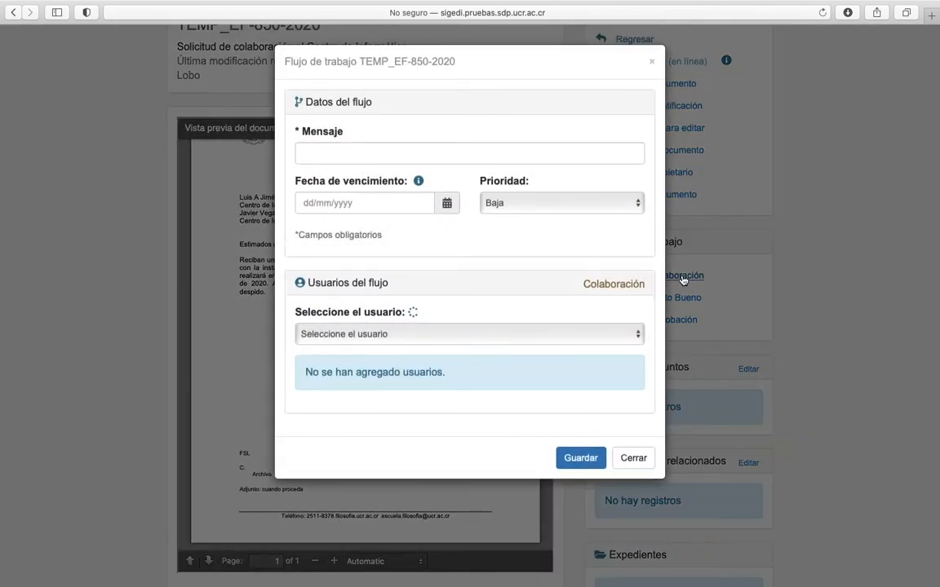
left_click(397, 156)
type("R")
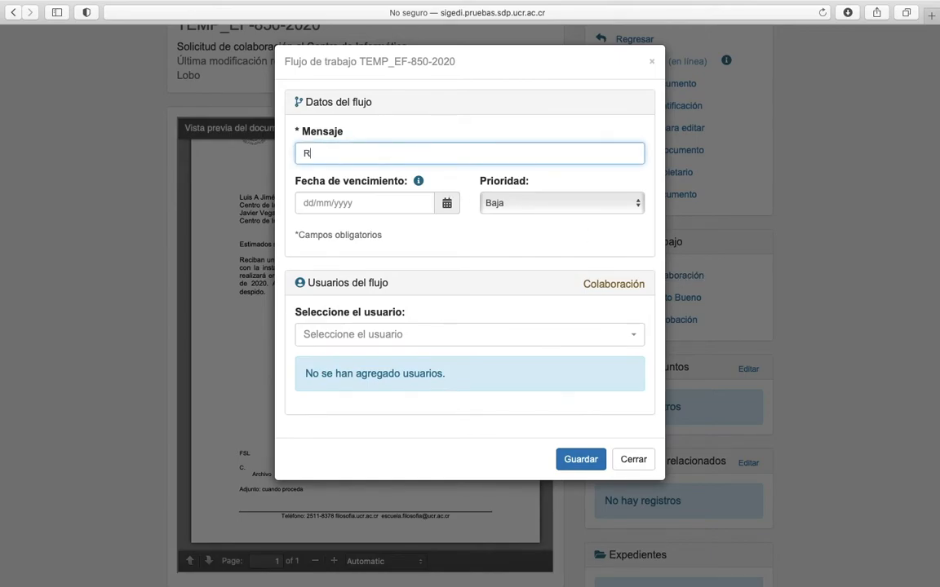
type("evisar redacción")
left_click(451, 206)
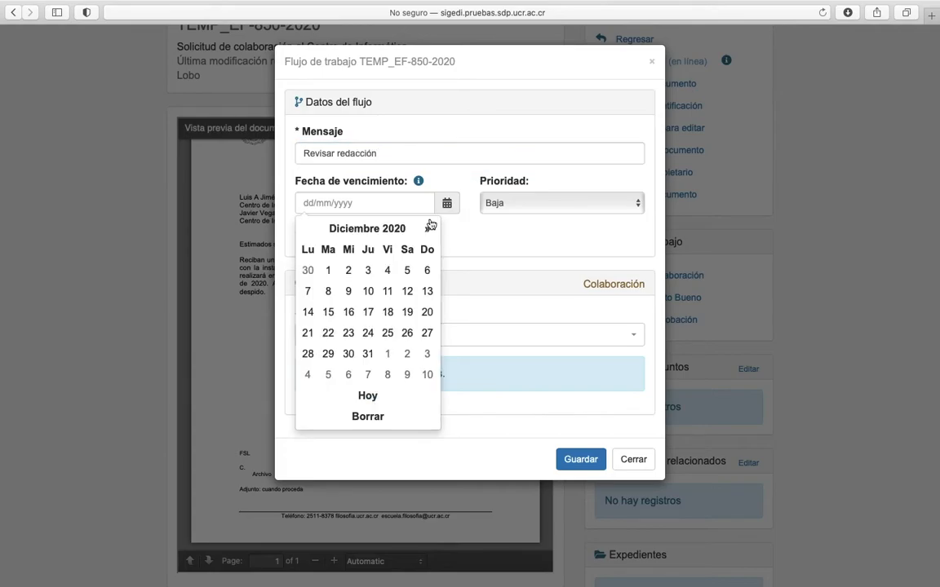
left_click(368, 271)
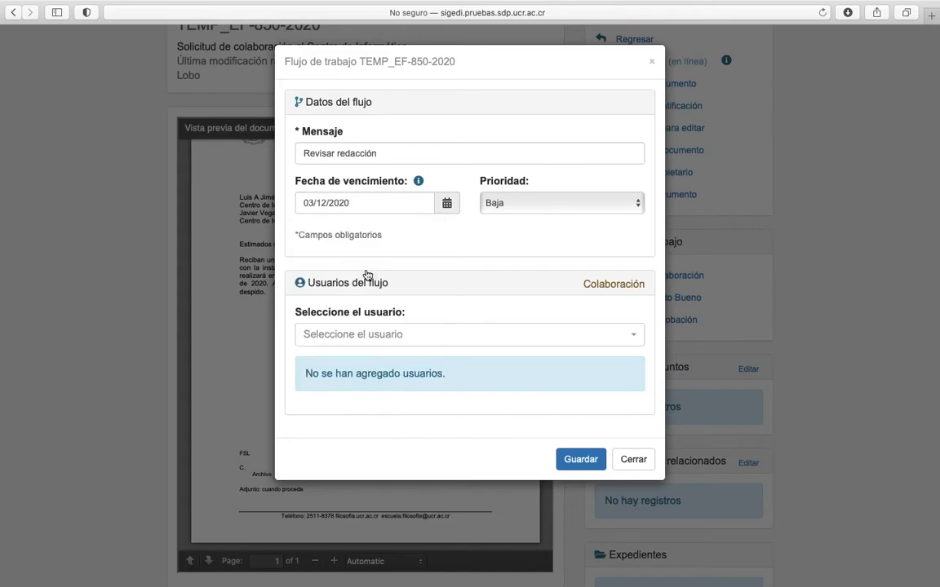
left_click(503, 205)
left_click(503, 205)
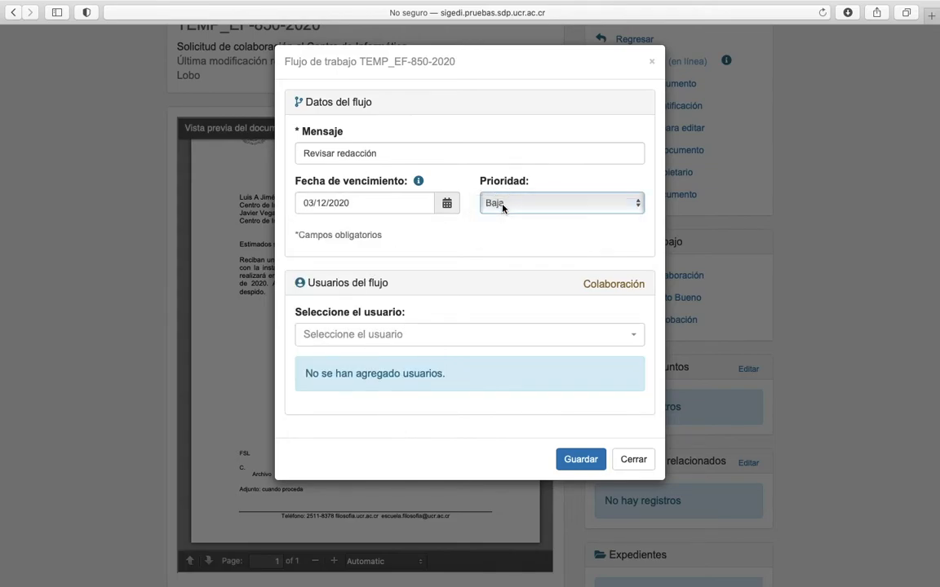
Step: Assign one collaborator to the workflow, adding and removing a second user along the way, and save the workflow
left_click(379, 331)
type("luc")
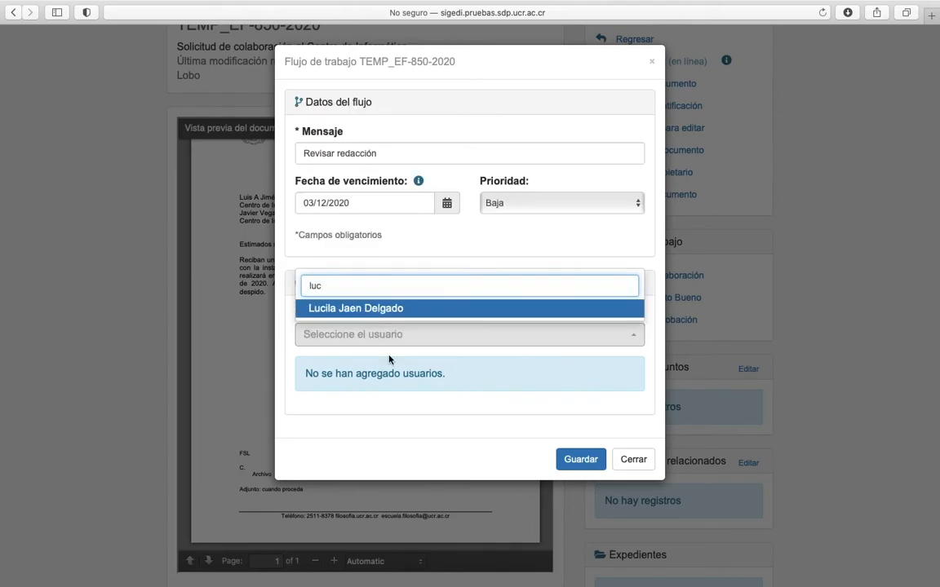
left_click(366, 310)
left_click(315, 333)
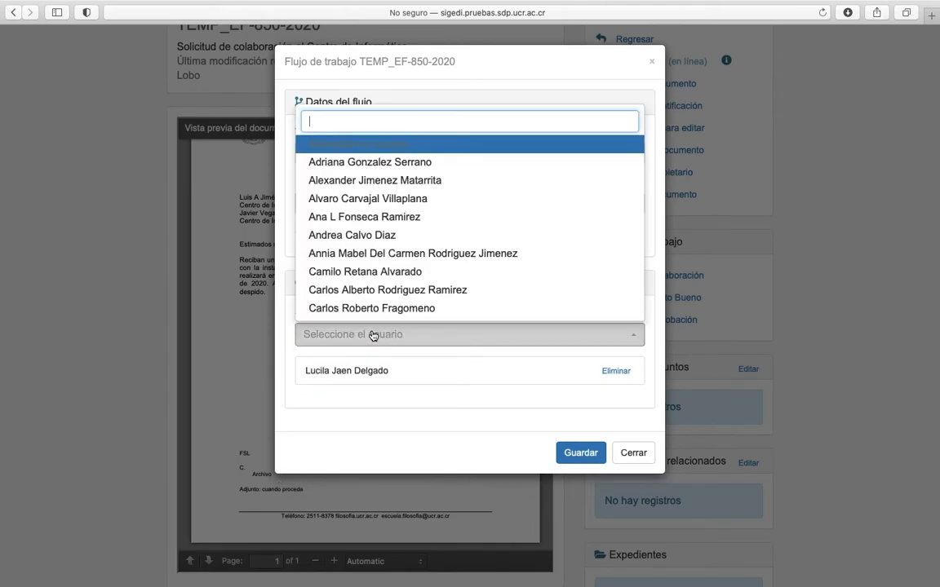
type("flor")
left_click(359, 309)
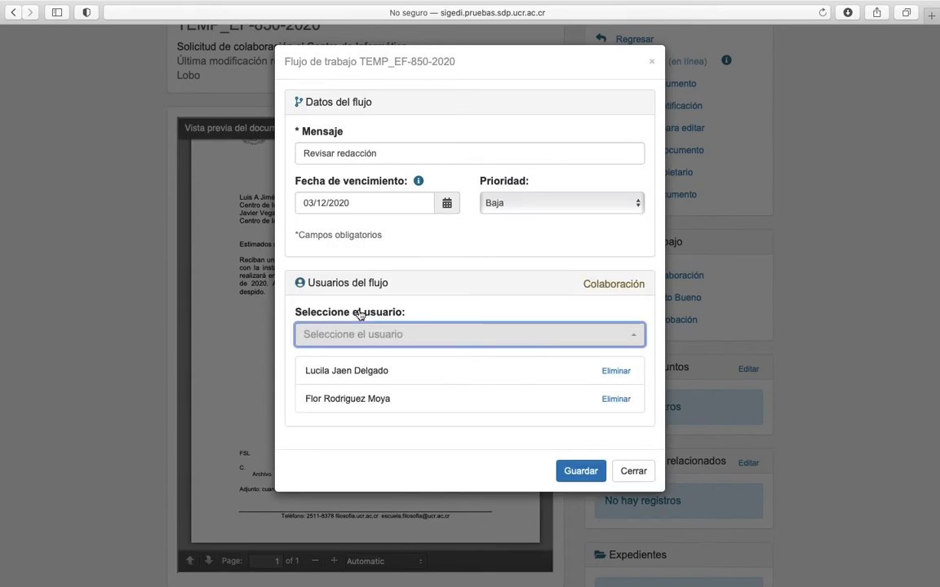
left_click(614, 400)
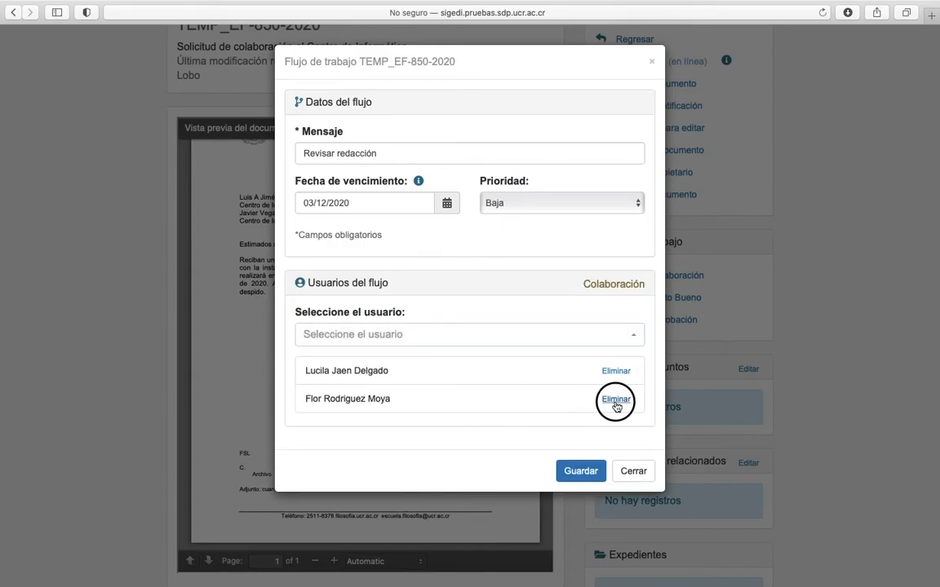
left_click(581, 452)
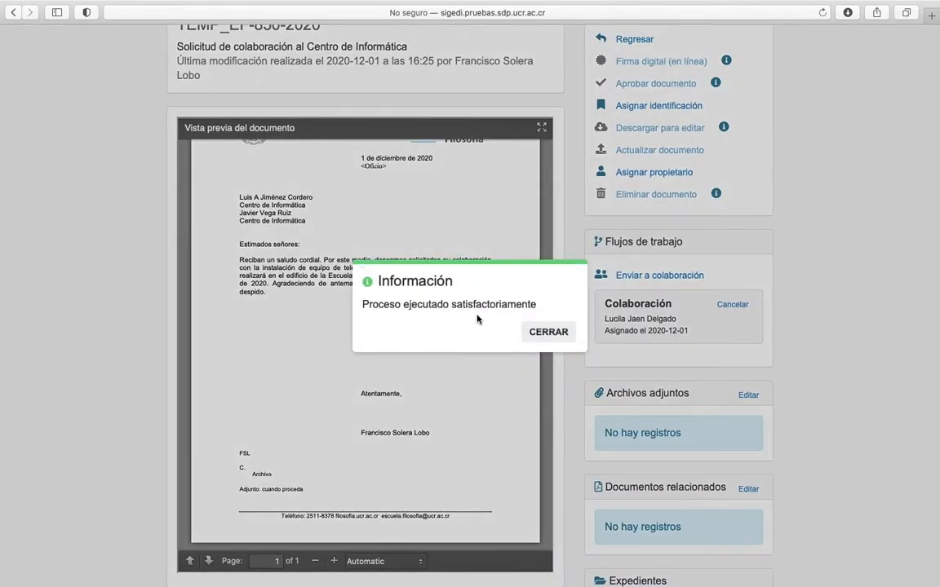
left_click(542, 332)
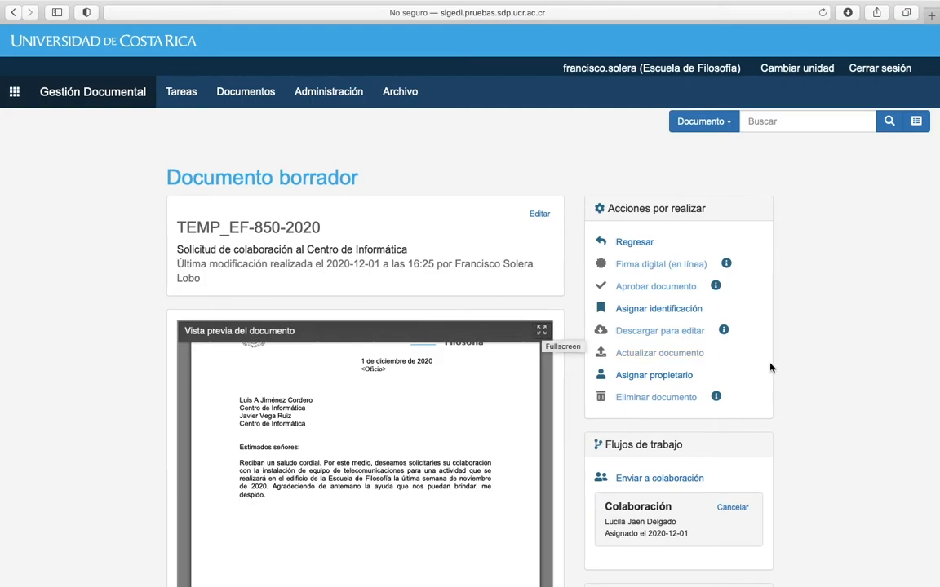
Step: Cancel the document's collaboration workflow without entering any observations
scroll(801, 392, "down", 3)
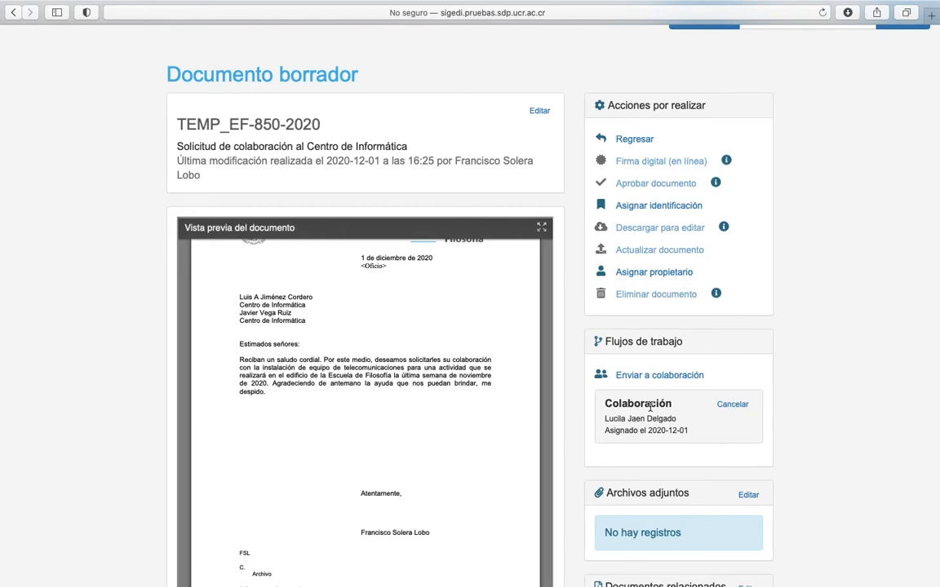
left_click(732, 406)
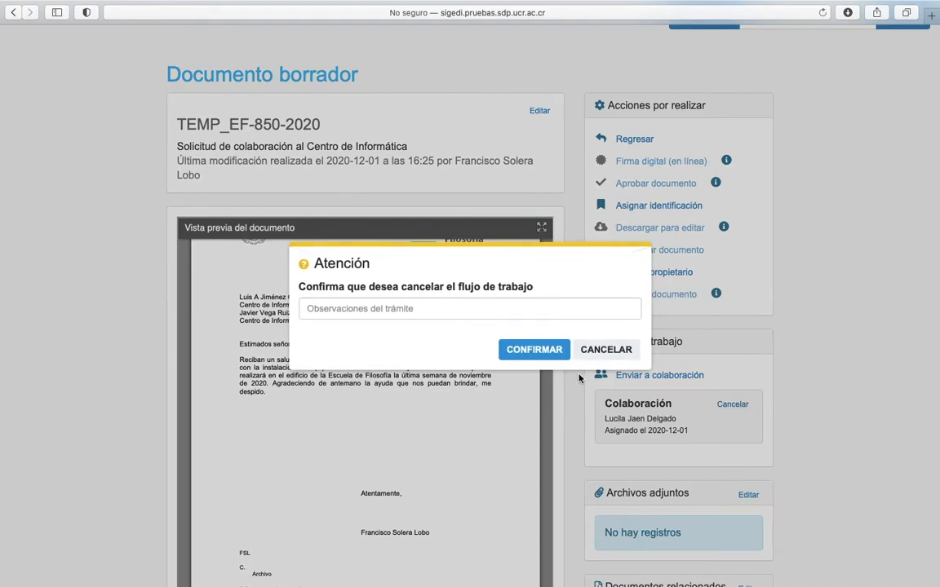
left_click(536, 348)
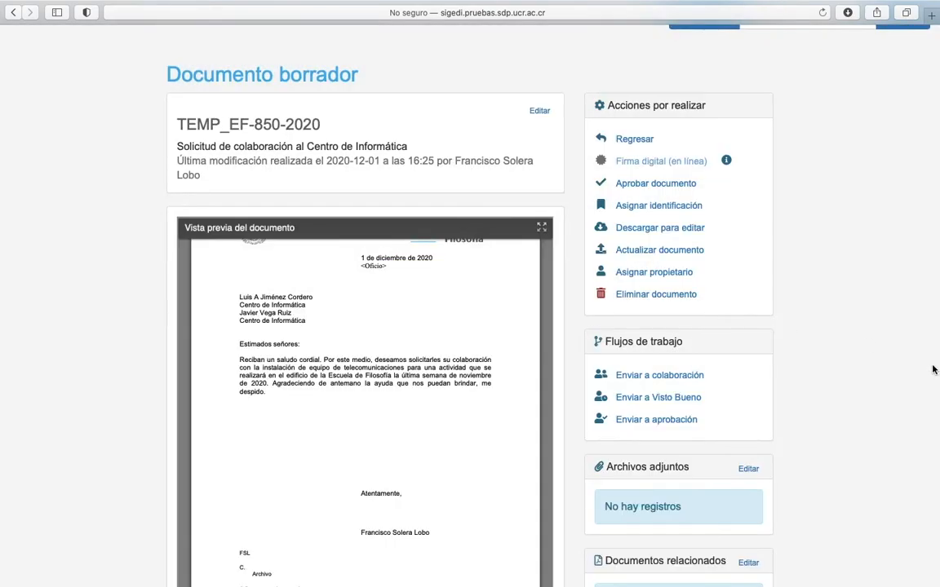
scroll(884, 386, "down", 1)
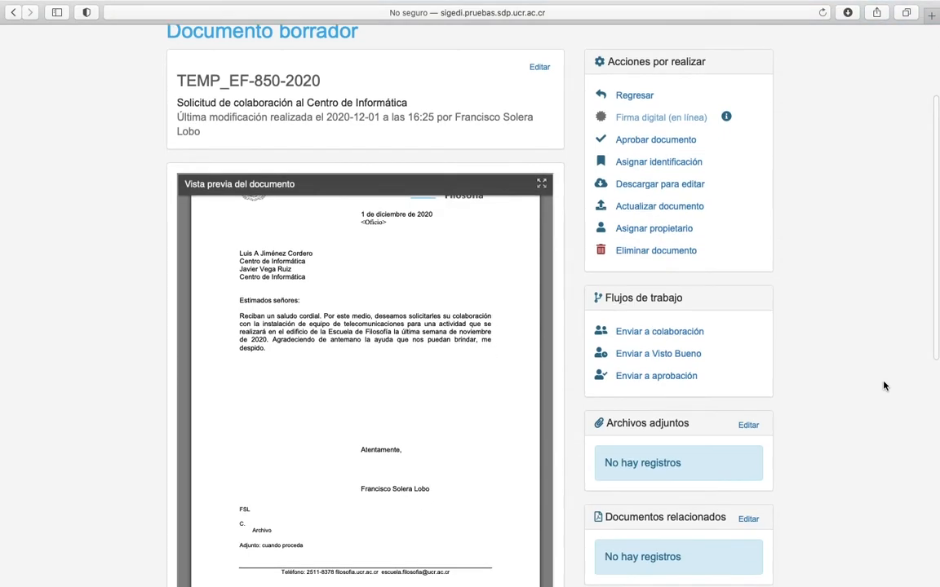
left_click(690, 355)
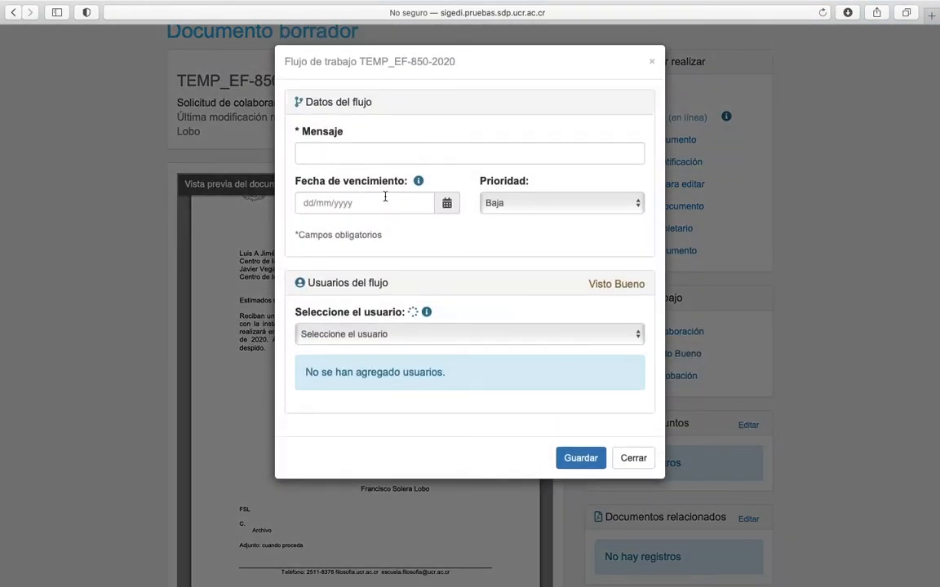
left_click(384, 150)
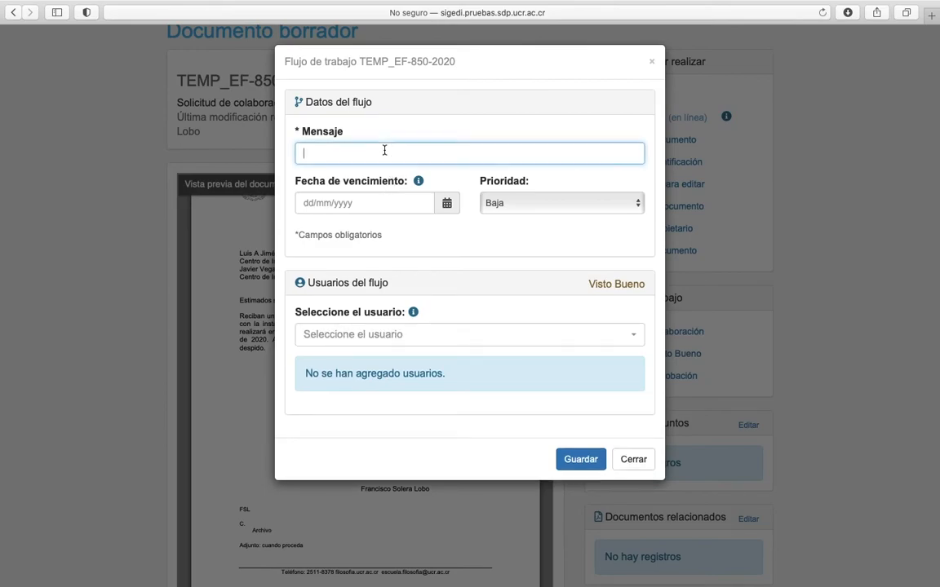
type("Para su visto bueno")
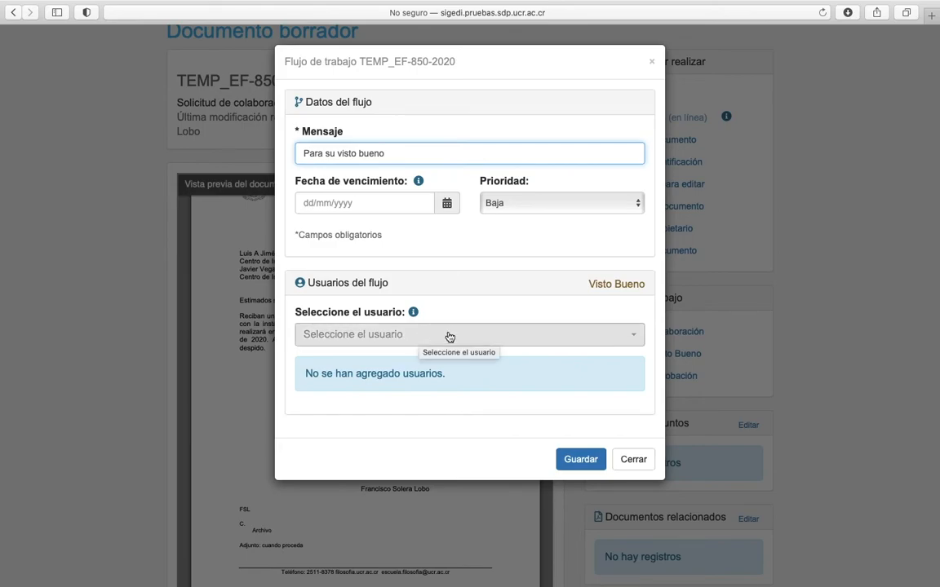
left_click(633, 459)
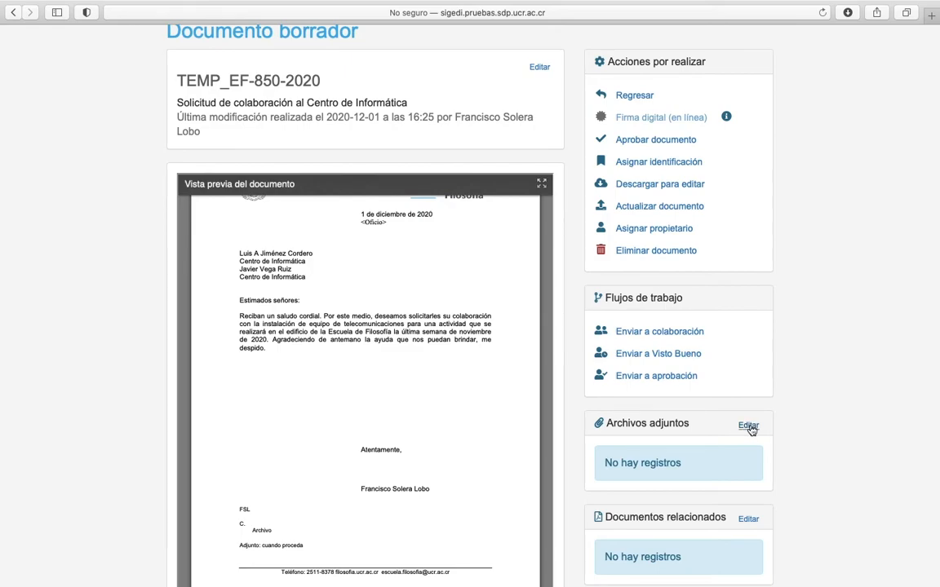
Step: Attach Listado de solicitudes.odt from the Descargas folder to the draft document
scroll(749, 428, "down", 1)
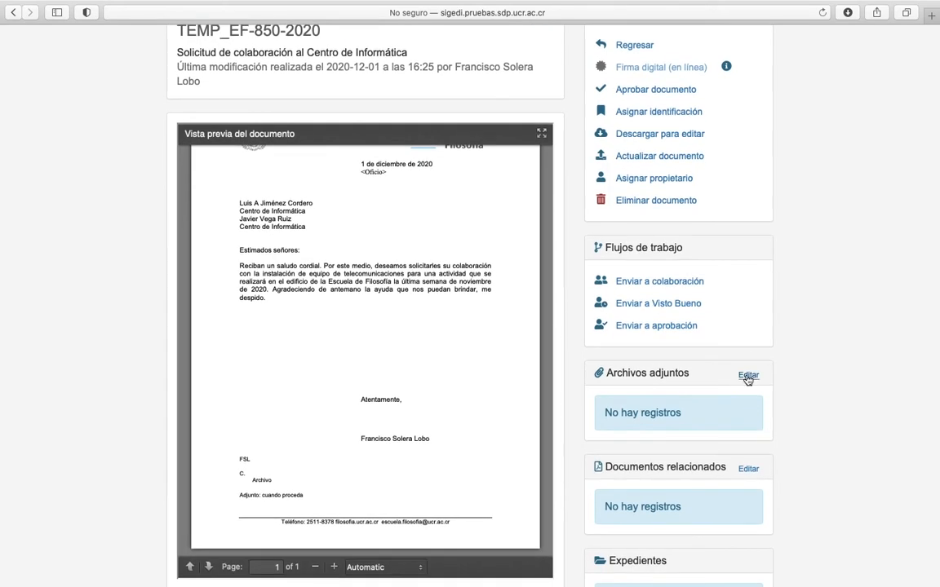
left_click(747, 377)
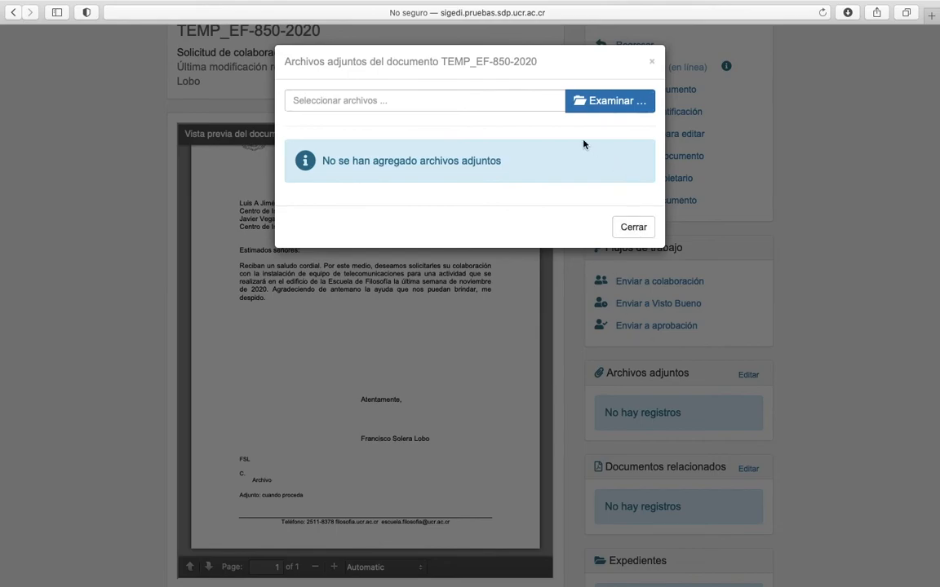
left_click(591, 108)
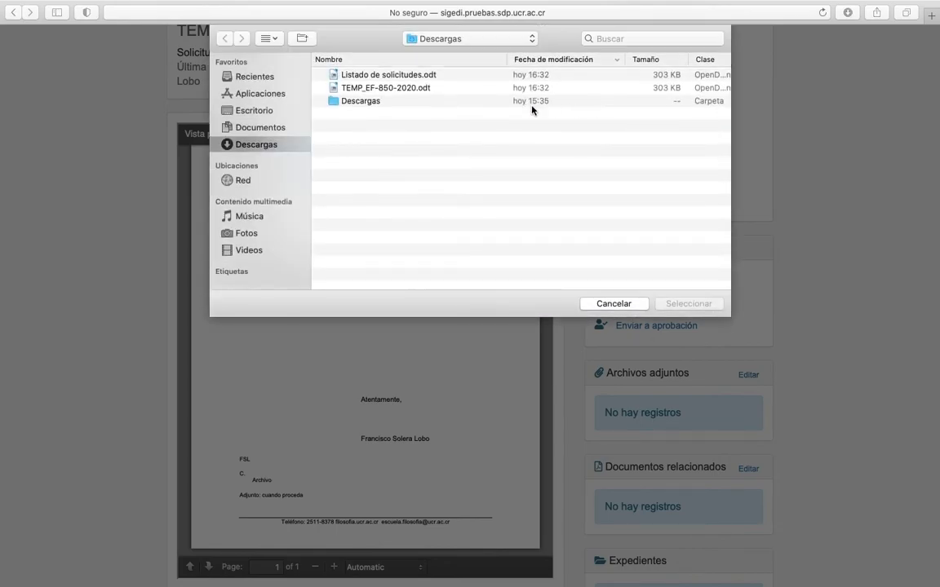
double_click(430, 76)
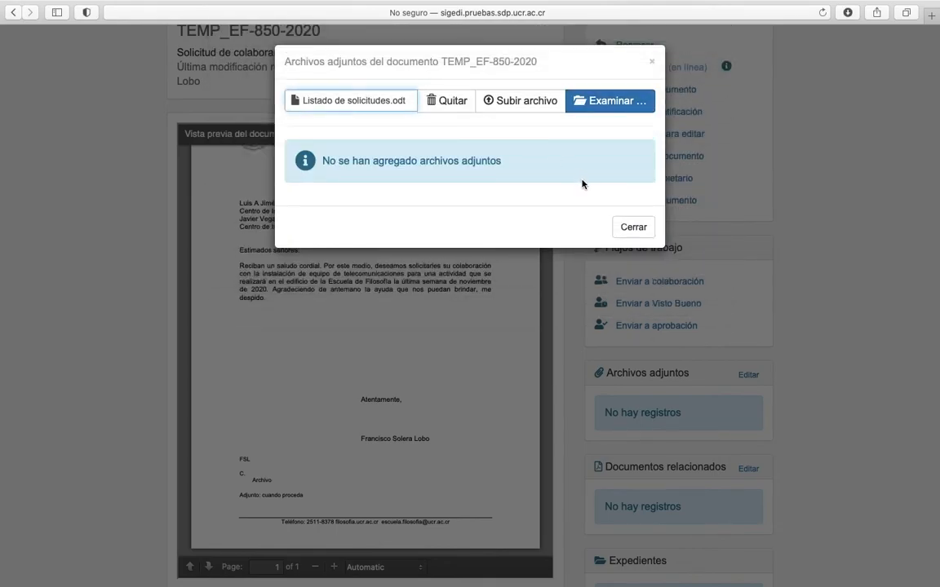
left_click(515, 106)
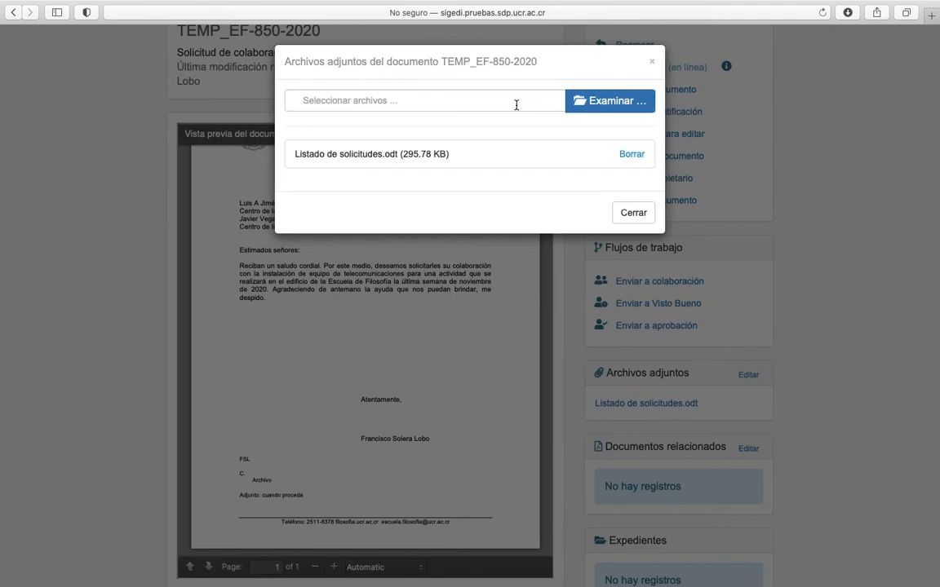
left_click(644, 217)
Step: Send the document for approval with no message or due date and Baja priority
left_click(655, 326)
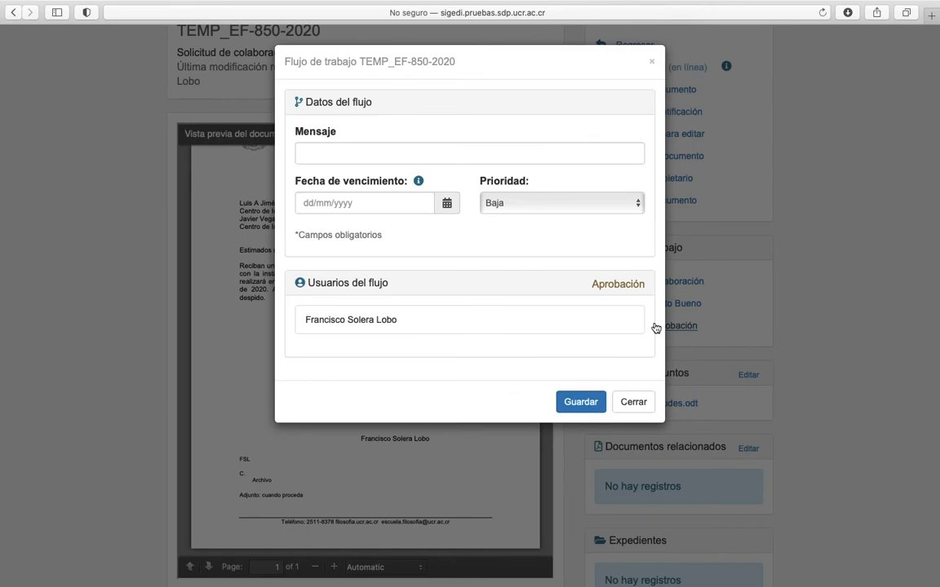
left_click(589, 401)
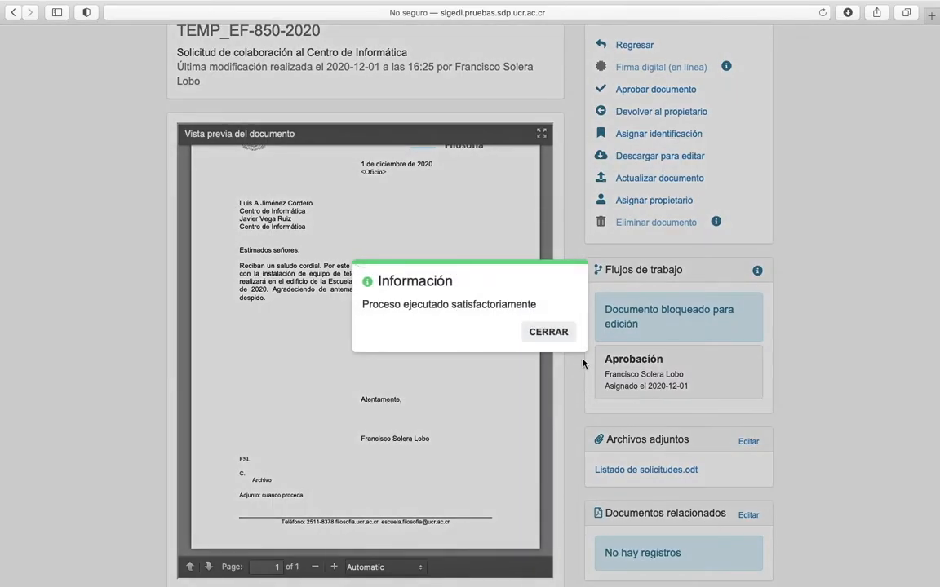
left_click(549, 332)
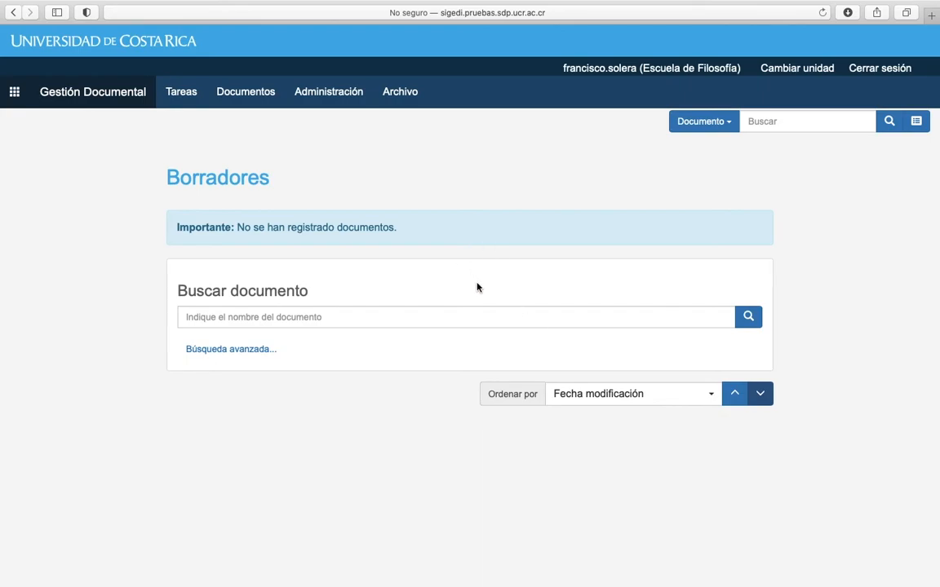
Step: Open the finalized document EF-2-2020 from the list of finalized documents
left_click(222, 90)
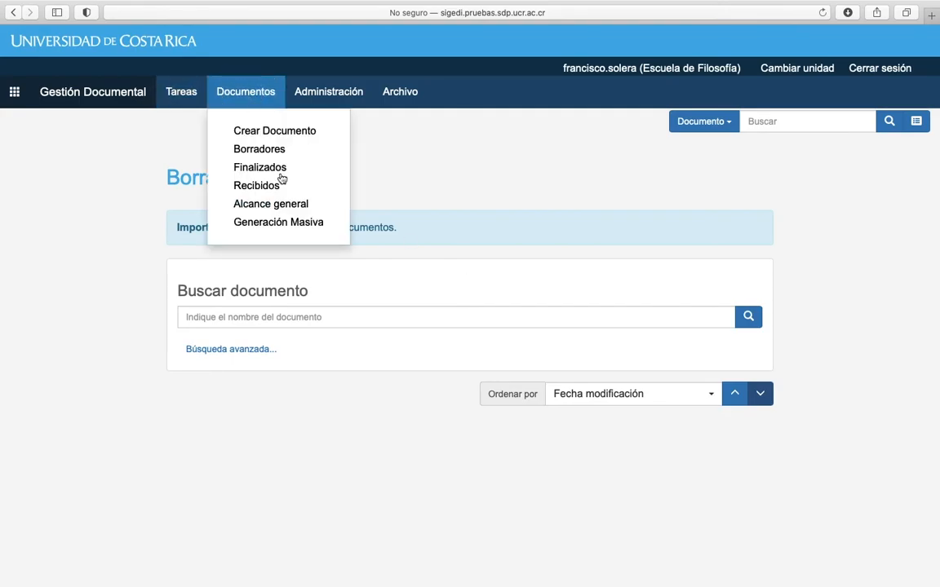
left_click(276, 168)
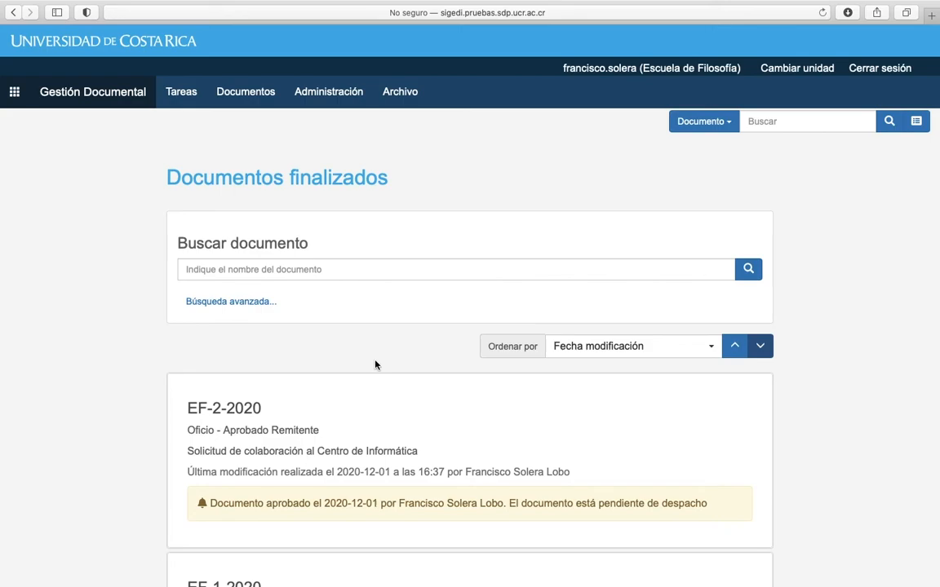
left_click(382, 450)
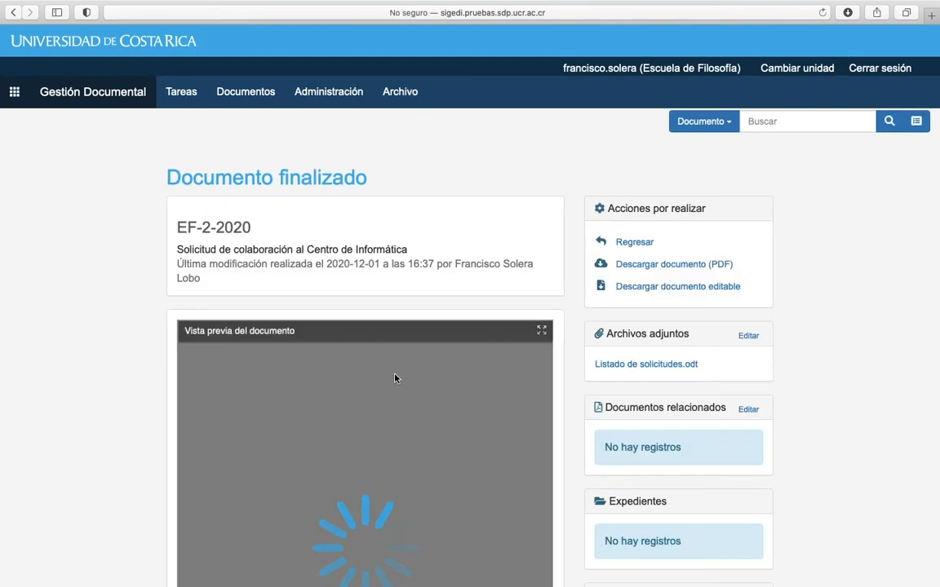
Step: Examine EF-2-2020's preview, available actions, attachments, properties, sender and recipient metadata, and document log
scroll(568, 414, "down", 3)
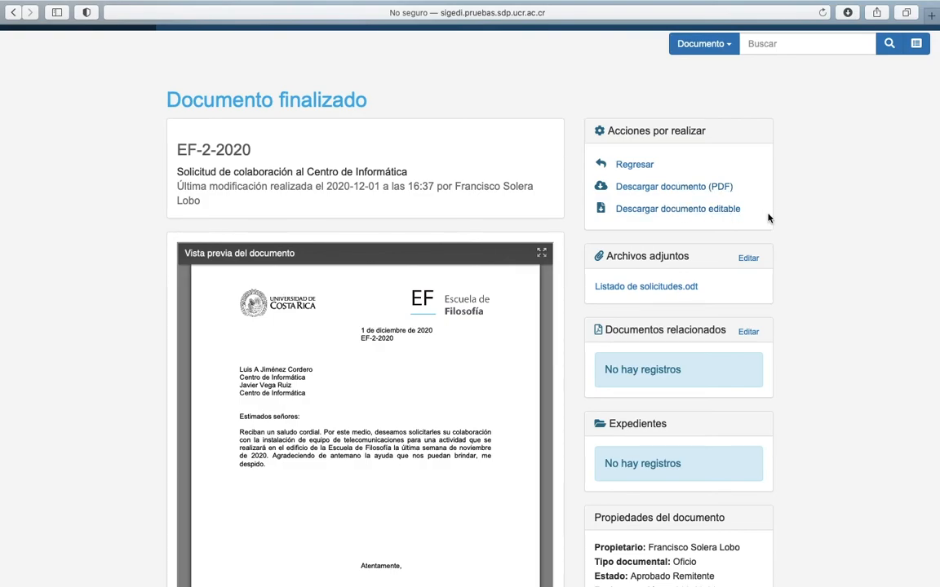
scroll(796, 291, "down", 5)
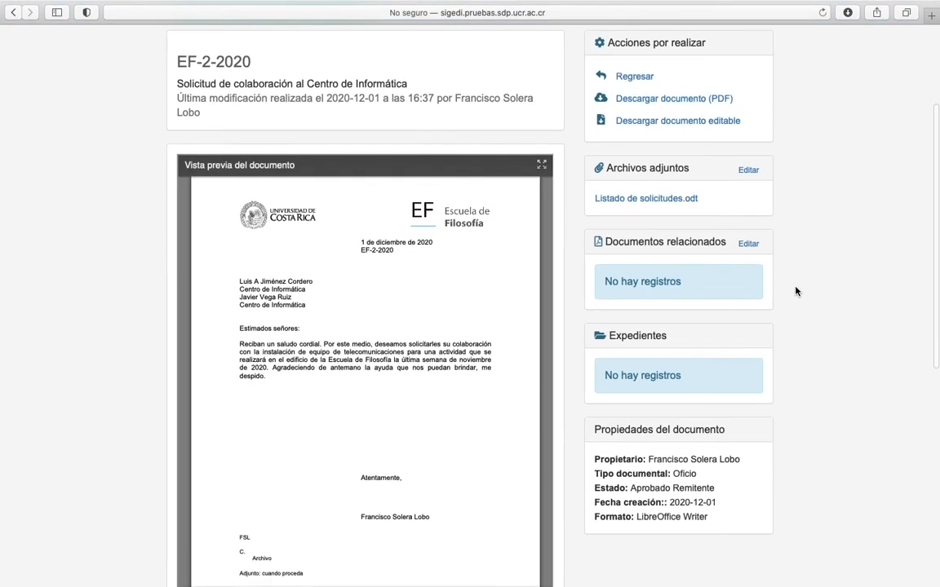
scroll(770, 291, "down", 1)
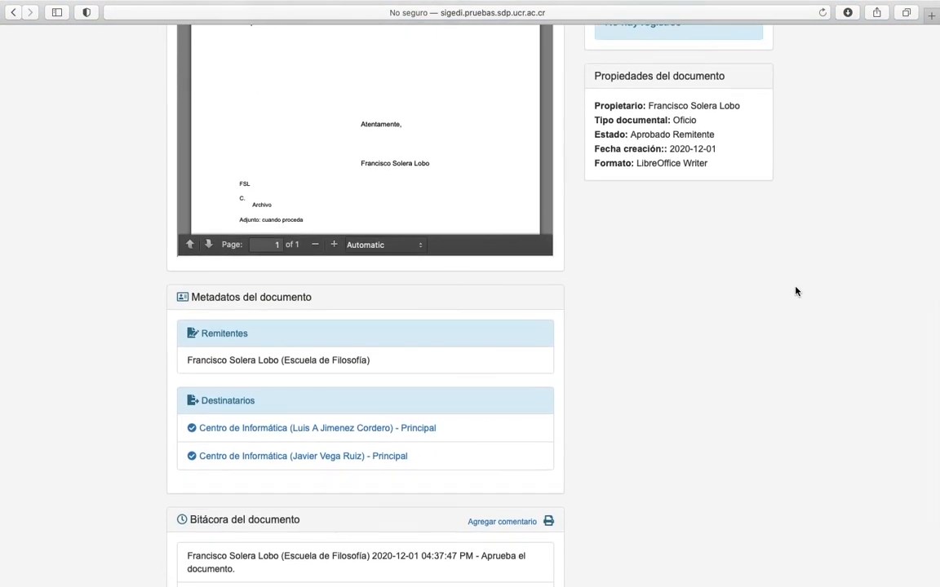
scroll(737, 291, "down", 2)
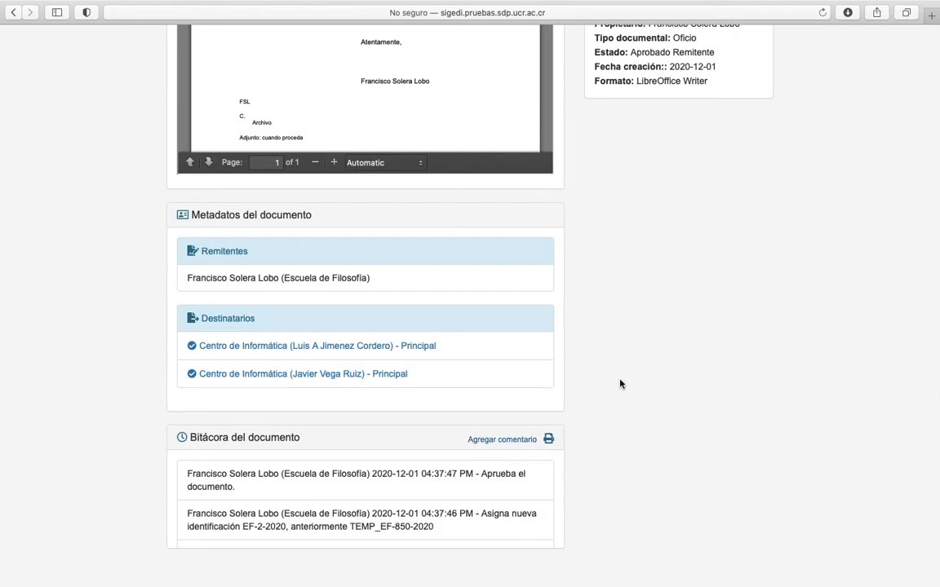
scroll(619, 384, "up", 5)
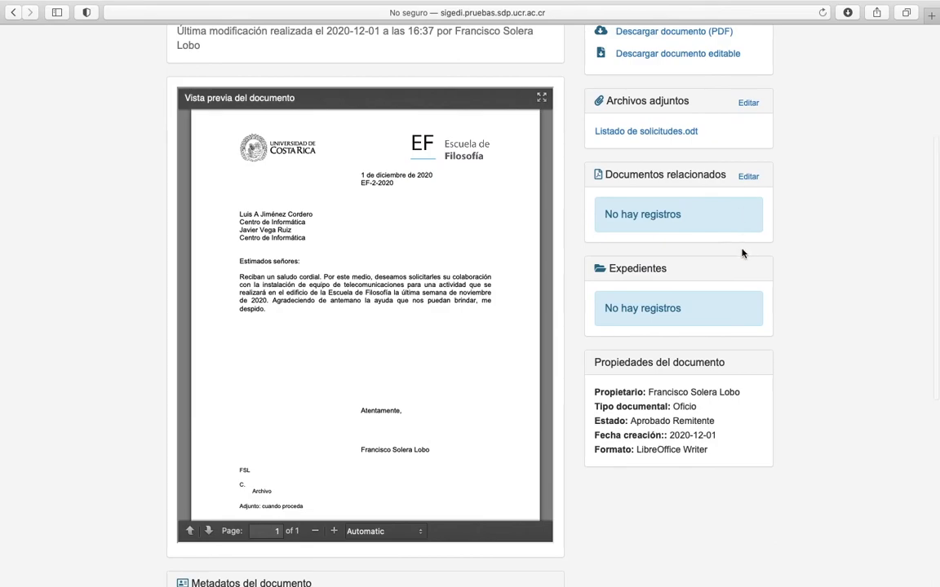
scroll(743, 253, "down", 5)
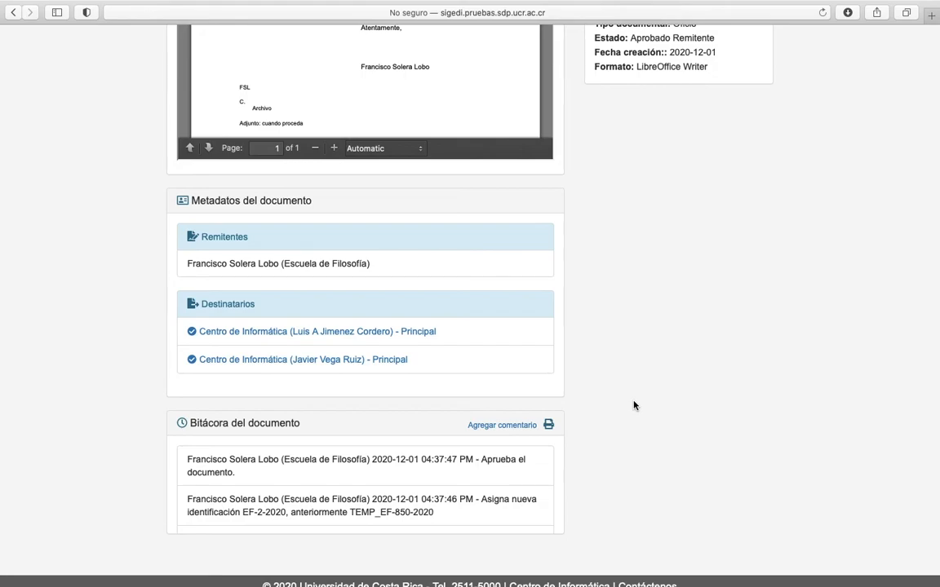
left_click_drag(303, 423, 184, 424)
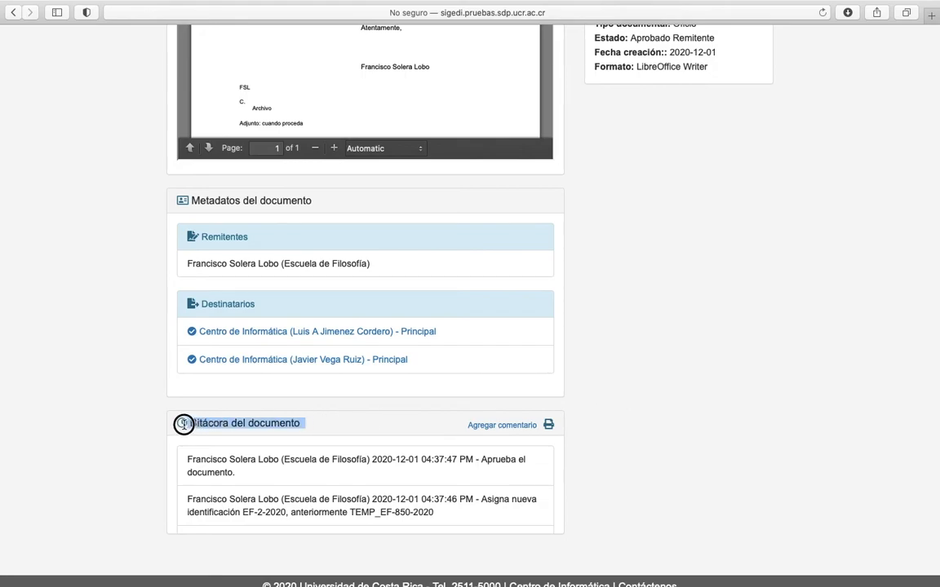
left_click(622, 439)
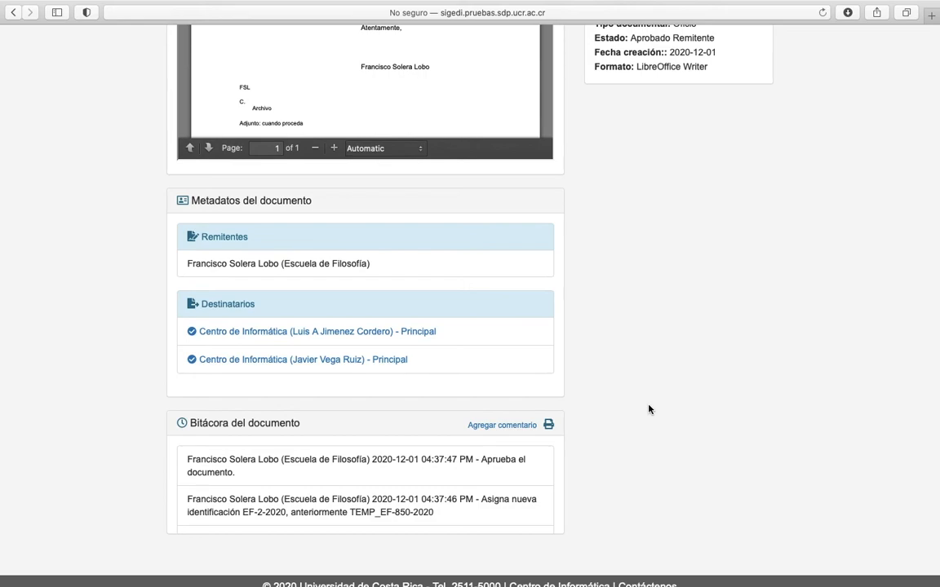
scroll(649, 409, "up", 10)
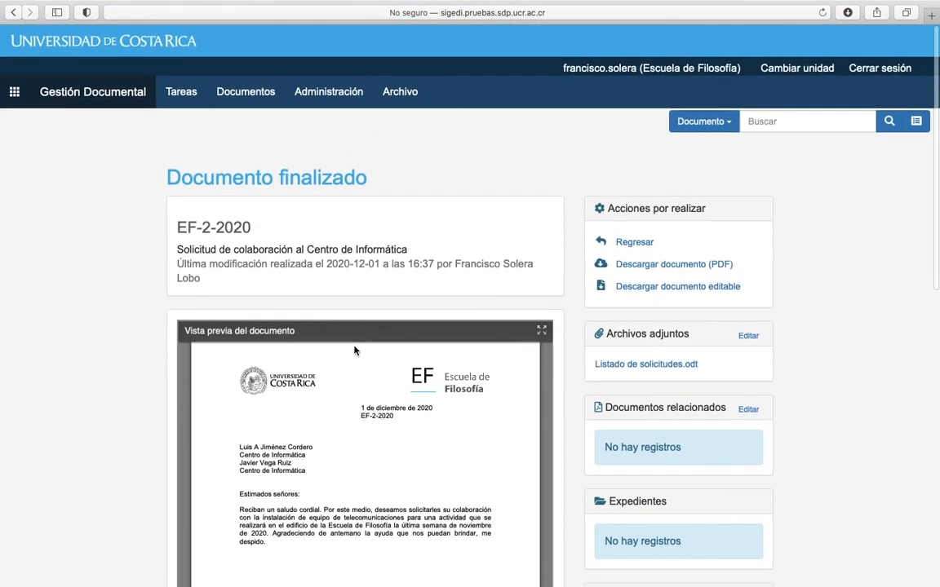
Step: Show the list of general-scope documents and check which administration options are offered
left_click(246, 91)
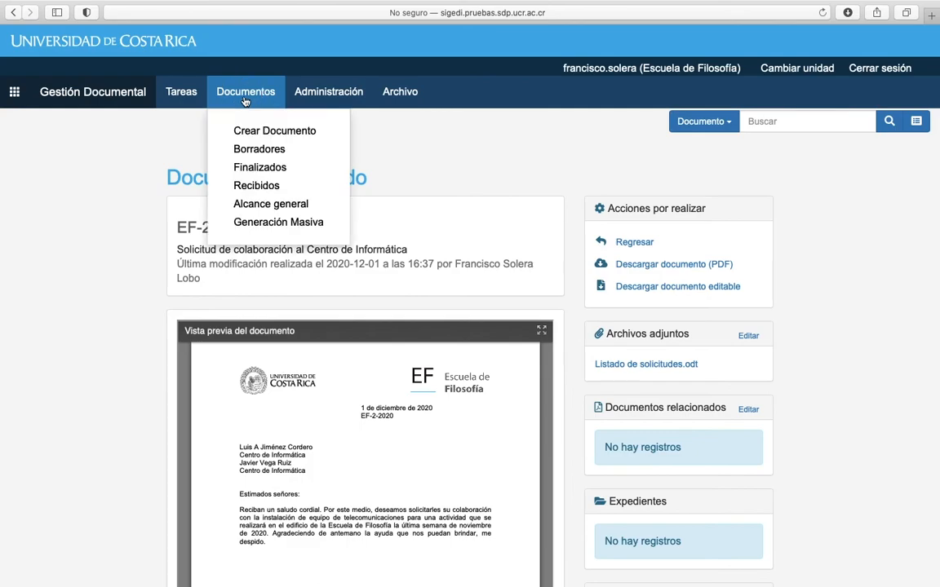
left_click(255, 206)
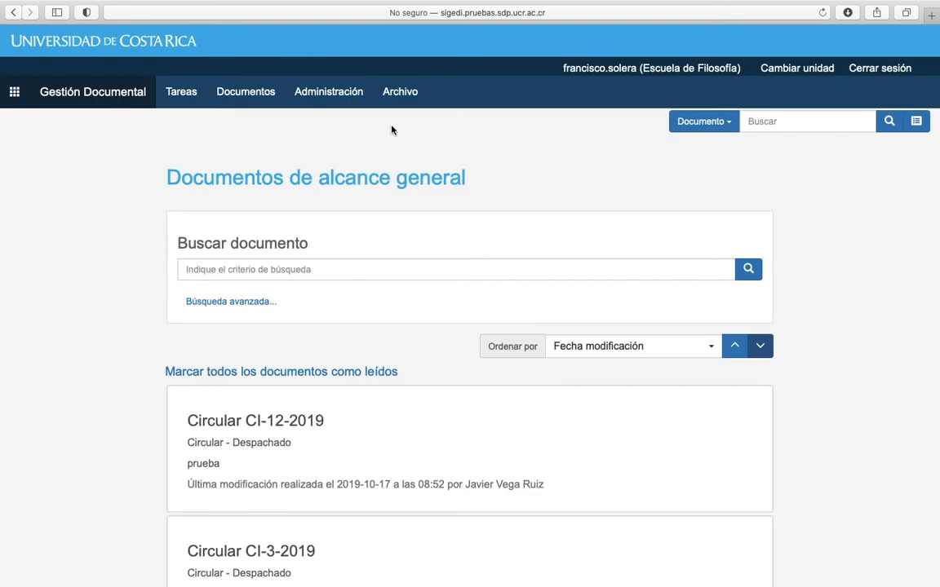
left_click(318, 93)
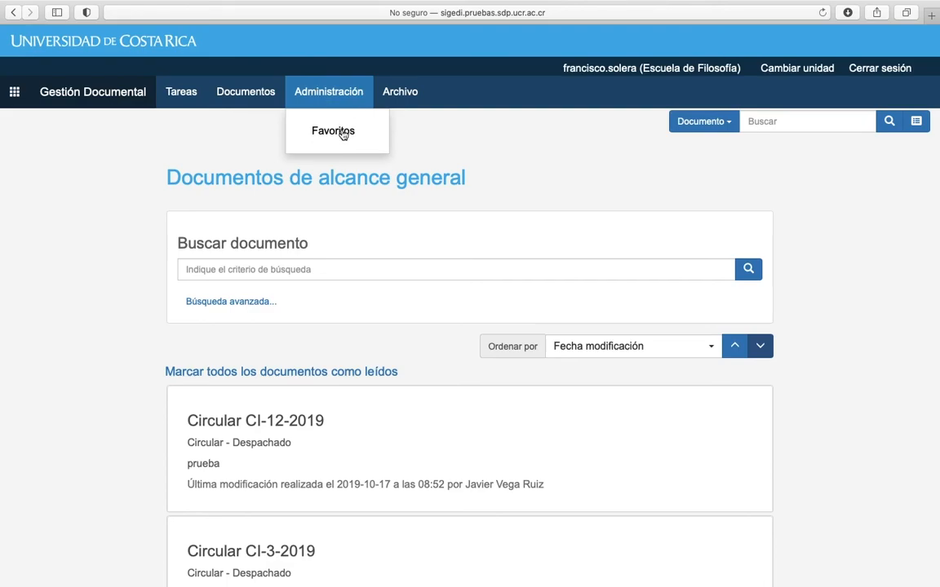
Step: Open the Expedientes list and show the actions available for the ED-3431-Pensamiento filosófico y prácticas artísticas expediente
left_click(400, 93)
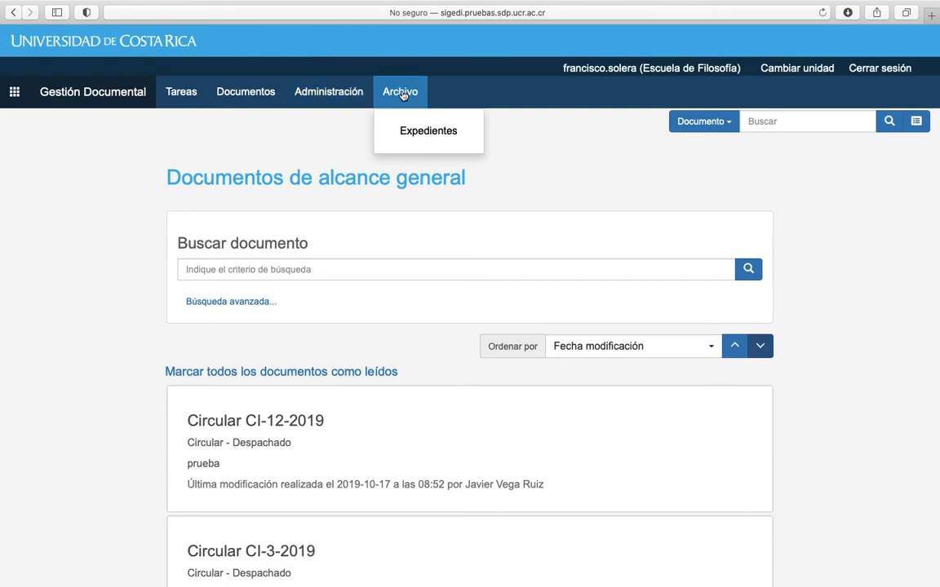
left_click(440, 133)
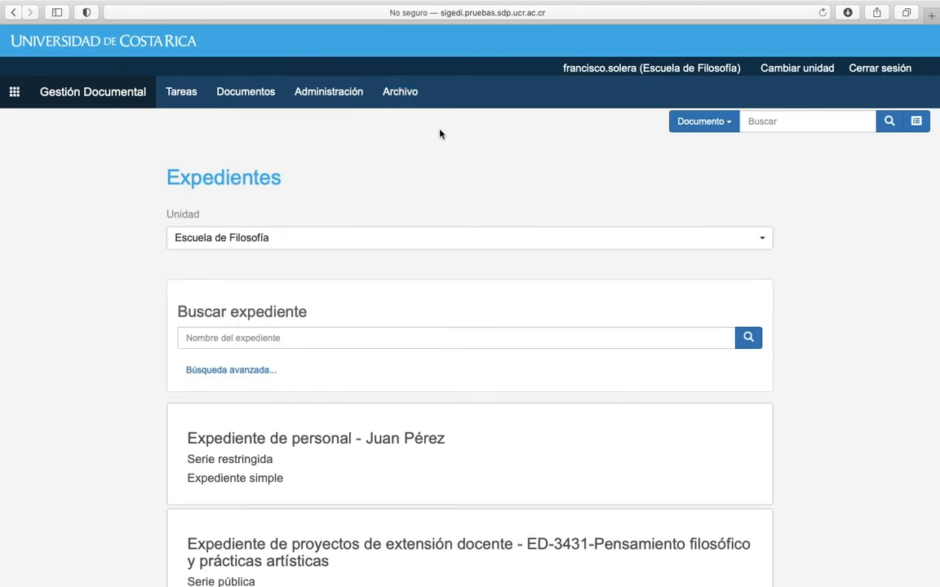
scroll(835, 339, "down", 5)
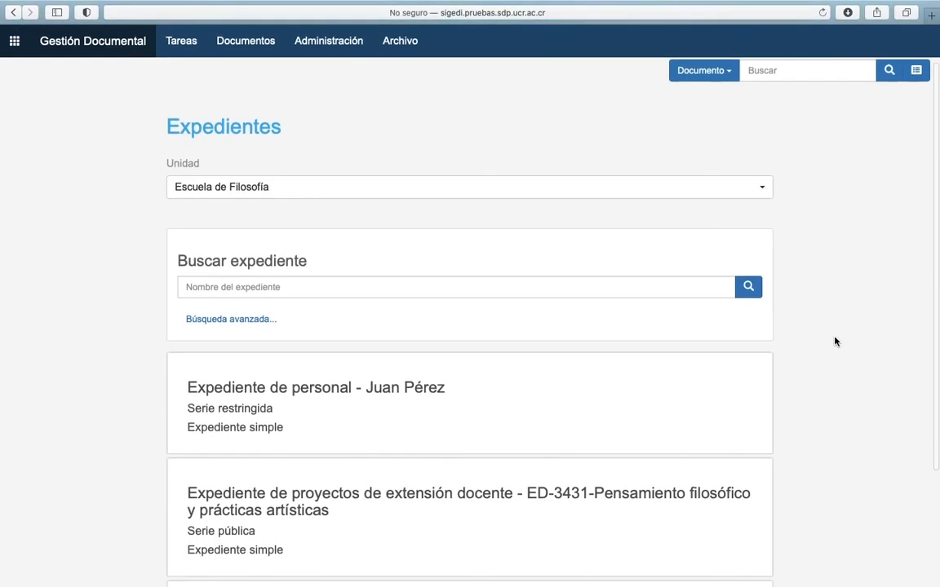
scroll(834, 339, "down", 2)
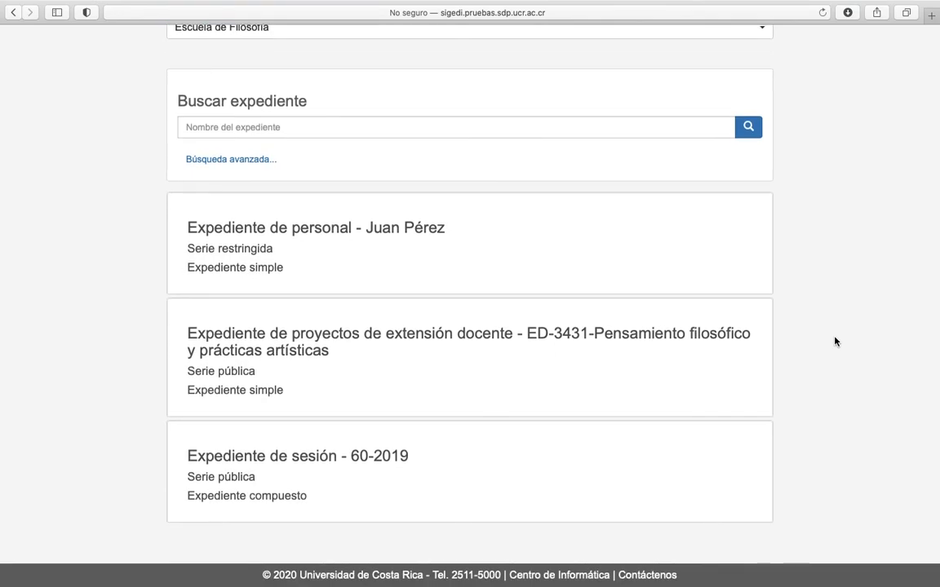
left_click(287, 374)
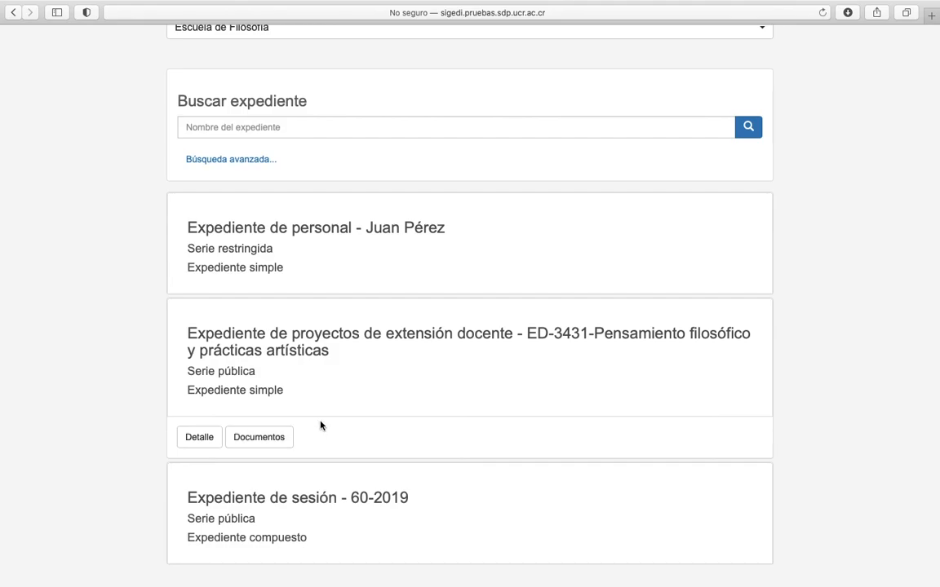
Step: Review the scope choices of the quick document search, leaving its scope unchanged and the search text empty
scroll(869, 339, "up", 5)
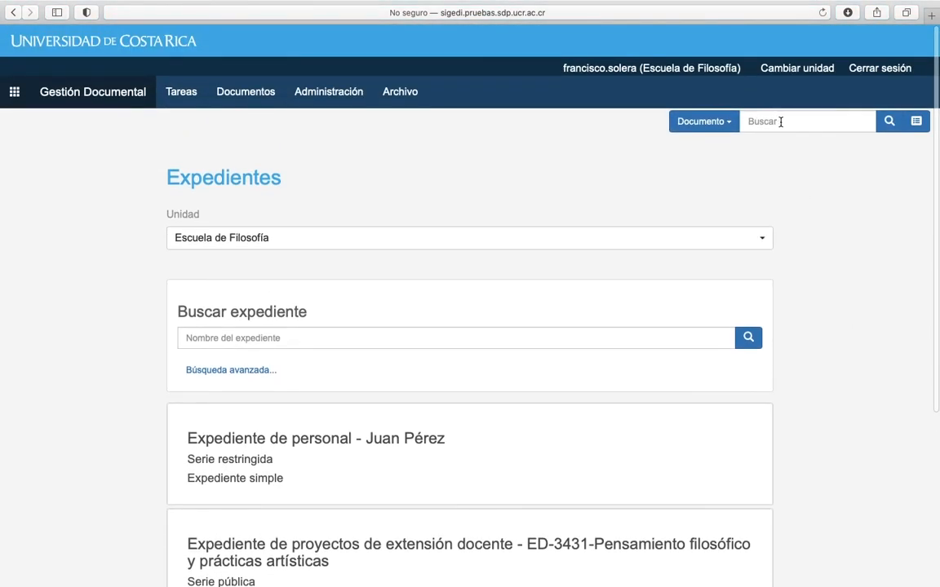
left_click(781, 122)
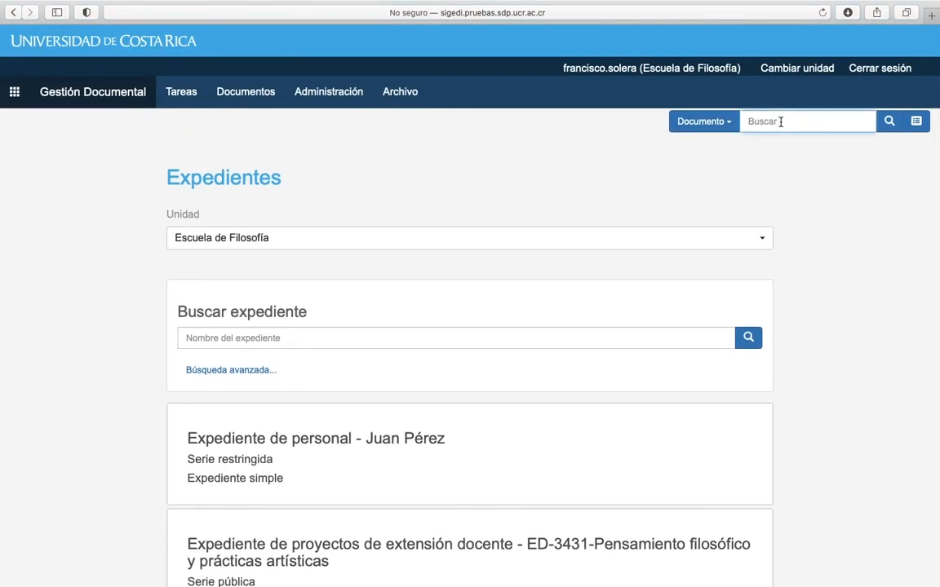
left_click(727, 124)
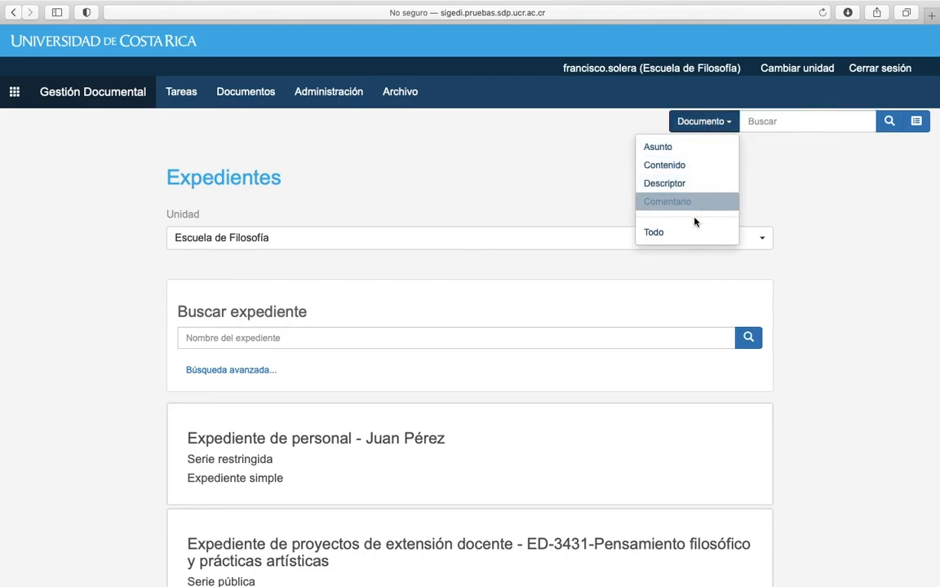
left_click(788, 119)
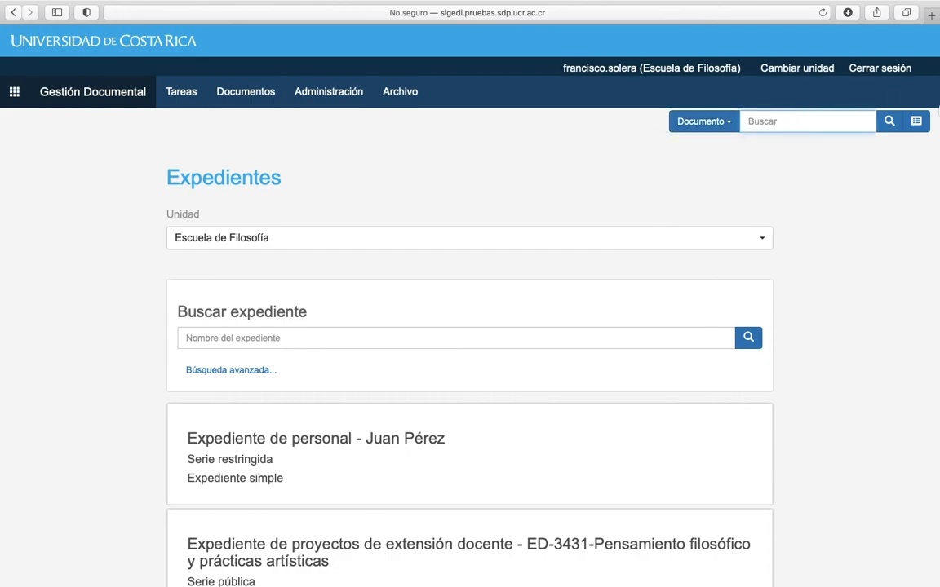
Step: Open the advanced document search and expand its additional options to review all the available filters
left_click(914, 124)
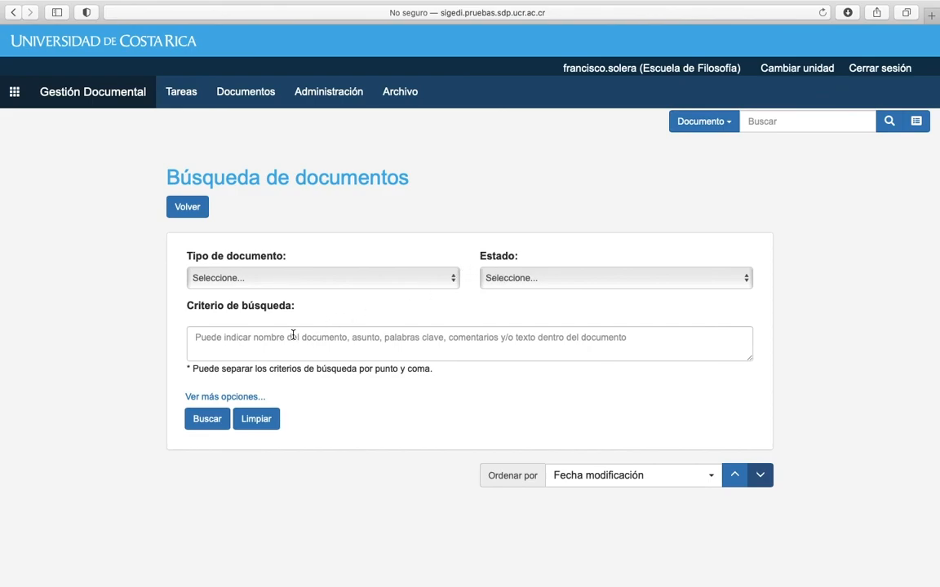
left_click(239, 398)
scroll(518, 392, "down", 3)
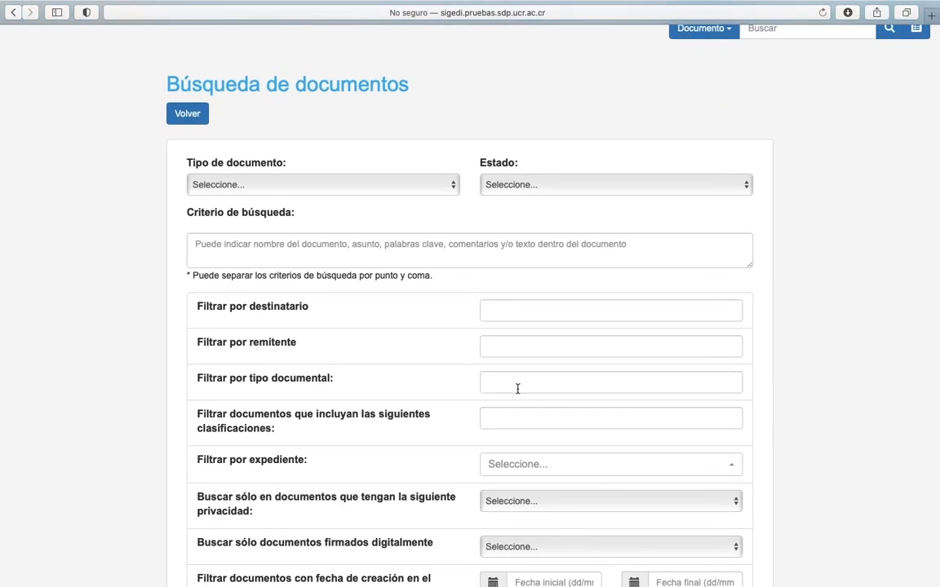
scroll(517, 389, "down", 5)
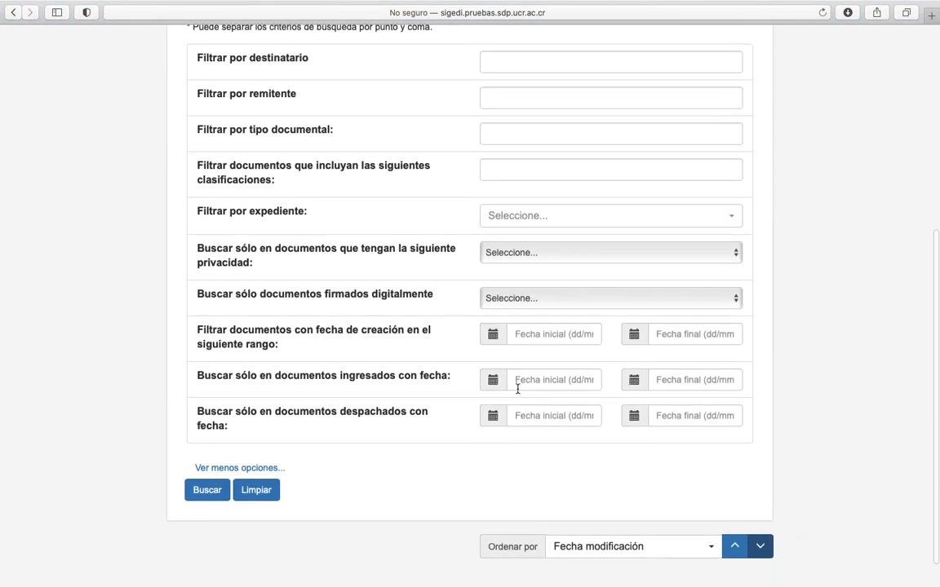